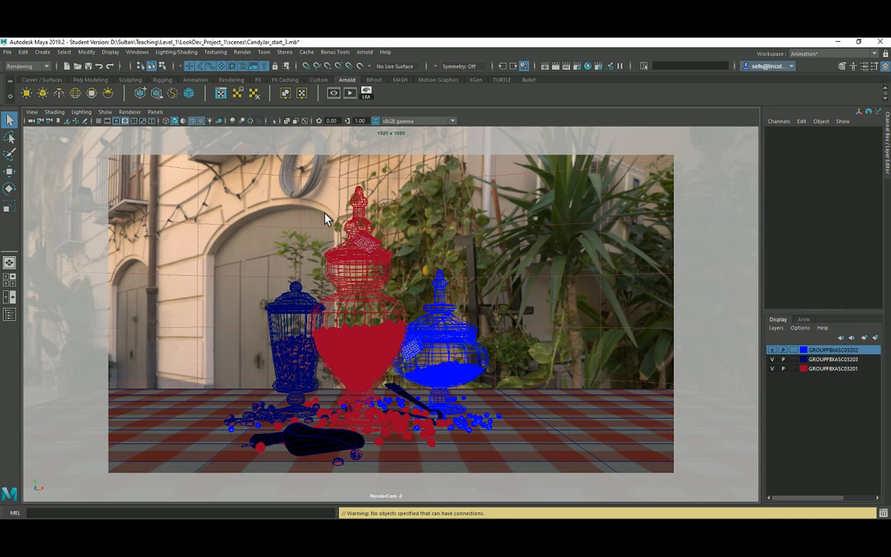
Show the last noisy candy jar render in Arnold RenderView, raise its window, then minimise it.
click(334, 96)
drag(394, 330, 399, 173)
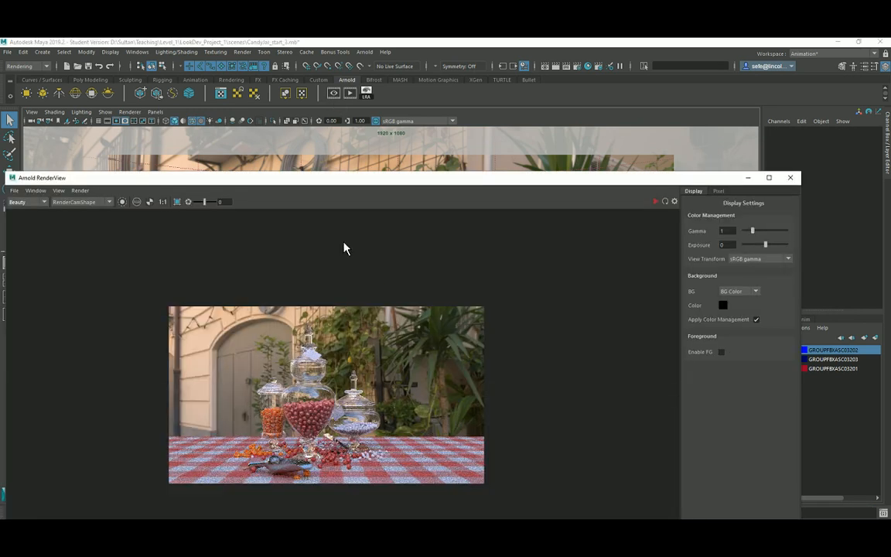
drag(283, 181, 294, 152)
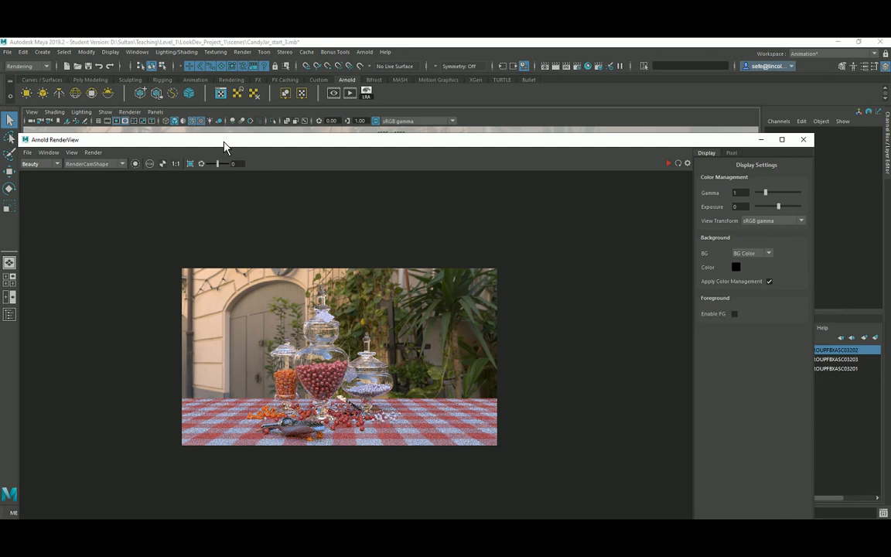
drag(224, 142, 233, 106)
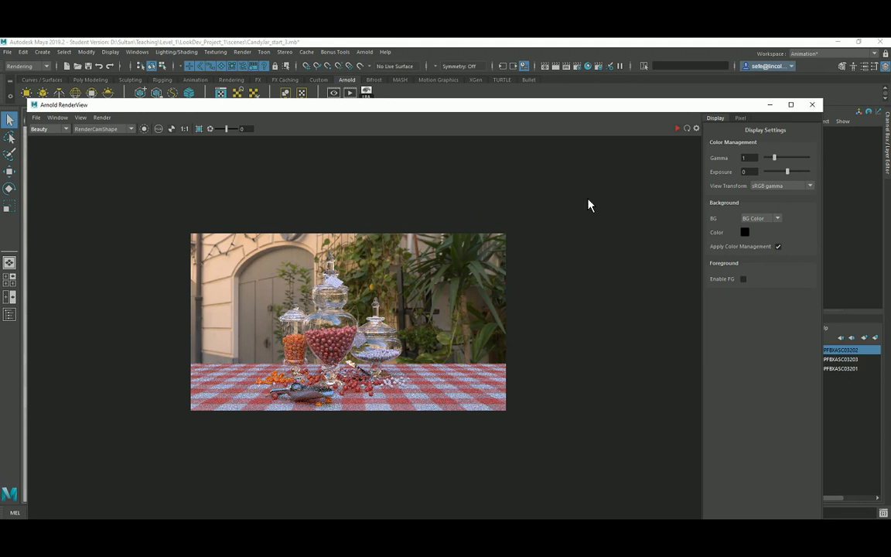
click(770, 105)
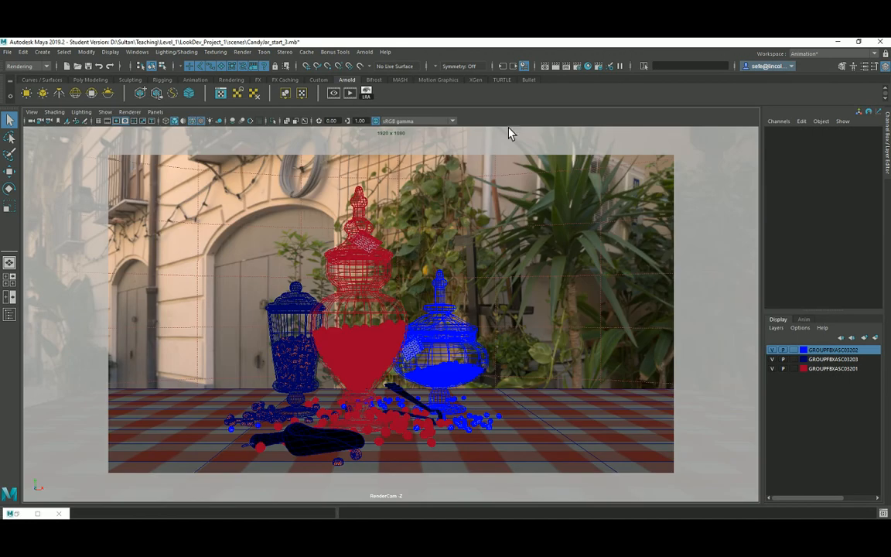
Open Render Settings and review the Common tab's EXR file output and 1920×1080 image size.
click(578, 69)
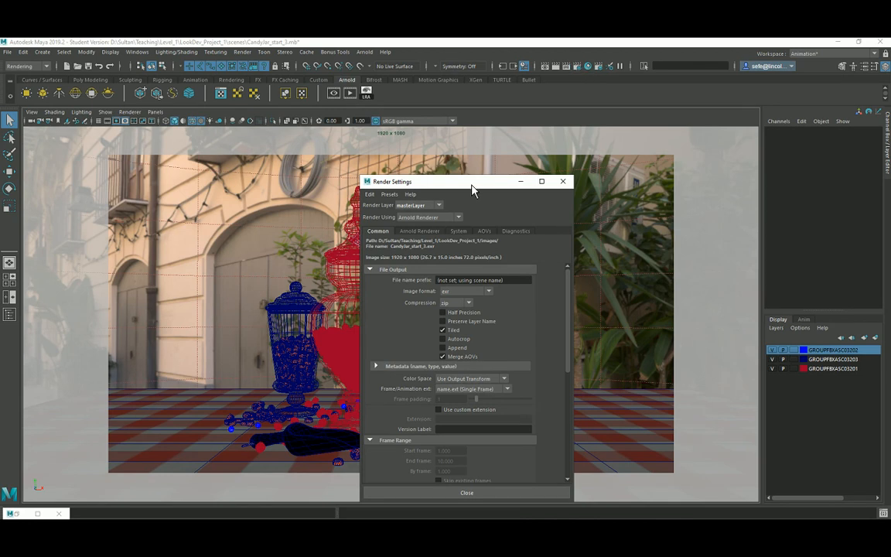
drag(472, 184, 424, 99)
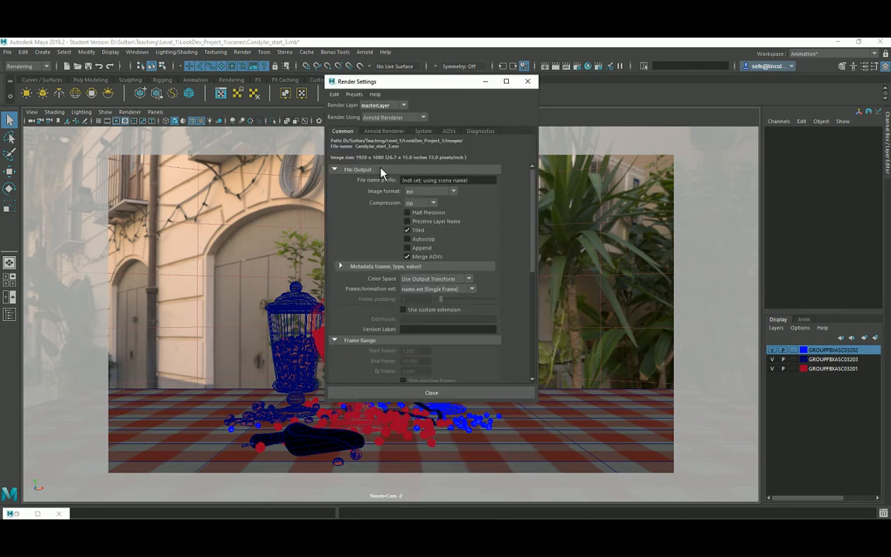
scroll(371, 217, down, 5)
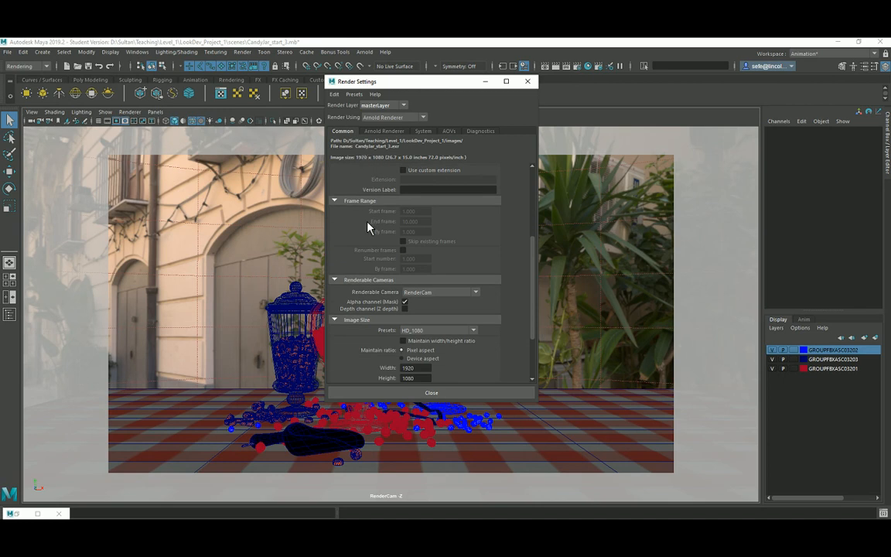
scroll(369, 227, down, 2)
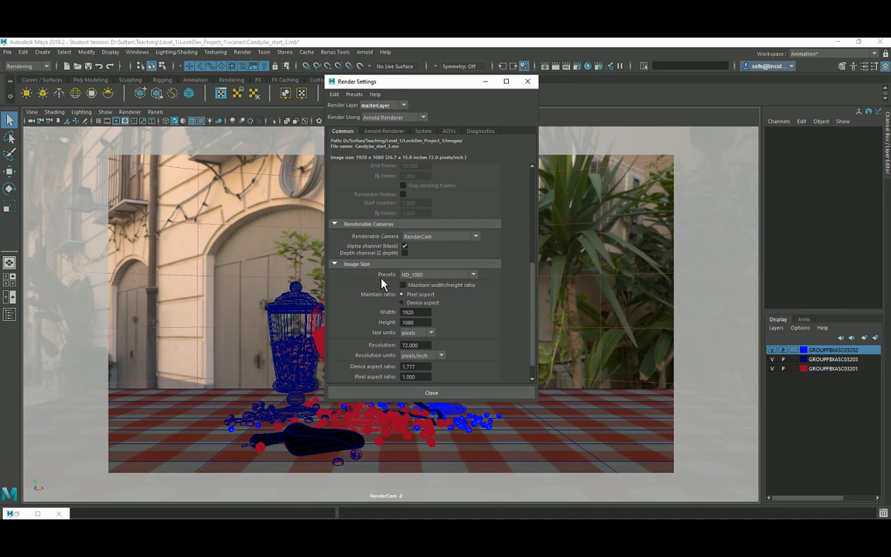
scroll(381, 284, down, 1)
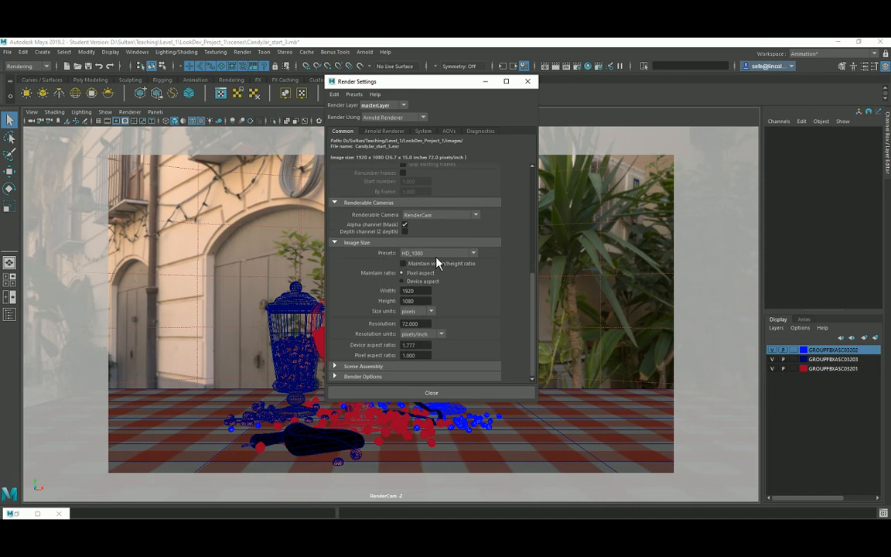
Review the Arnold Renderer sampling and ray depth values, then return to the Common tab.
click(384, 133)
scroll(387, 139, up, 2)
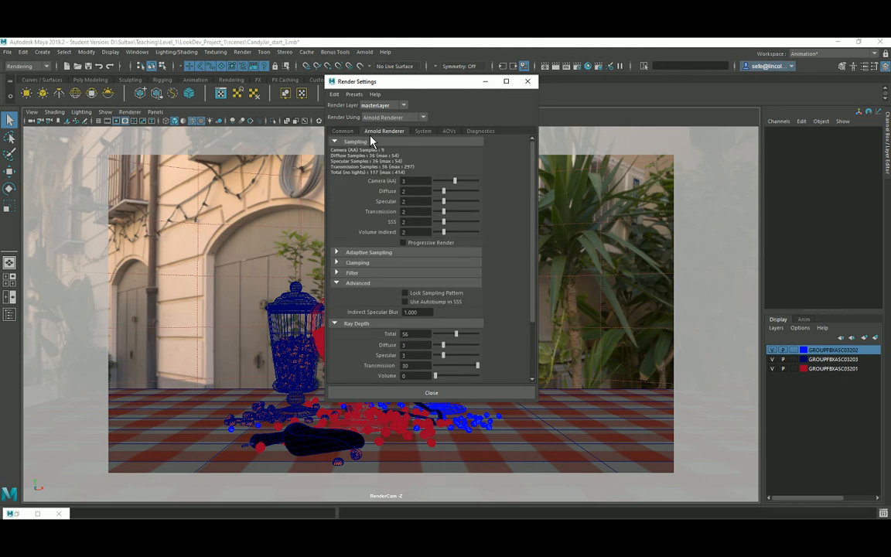
click(344, 132)
scroll(359, 166, up, 3)
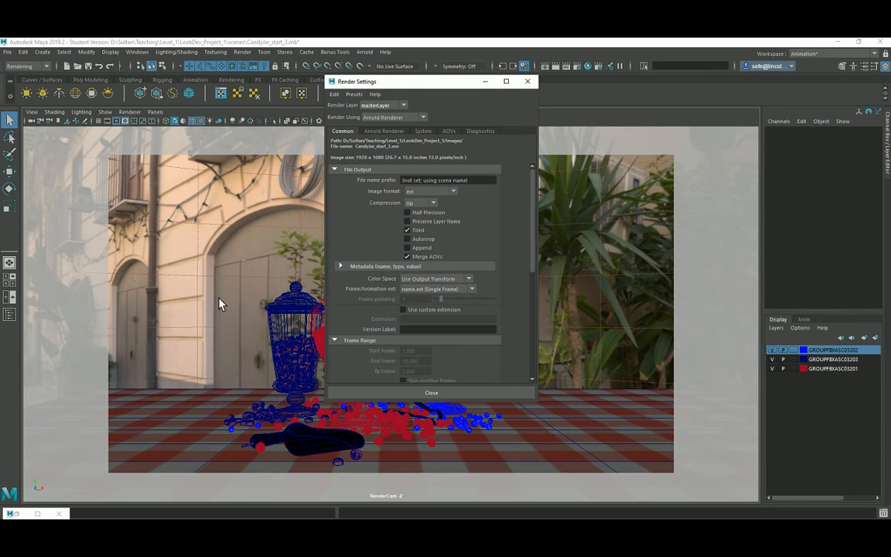
click(17, 514)
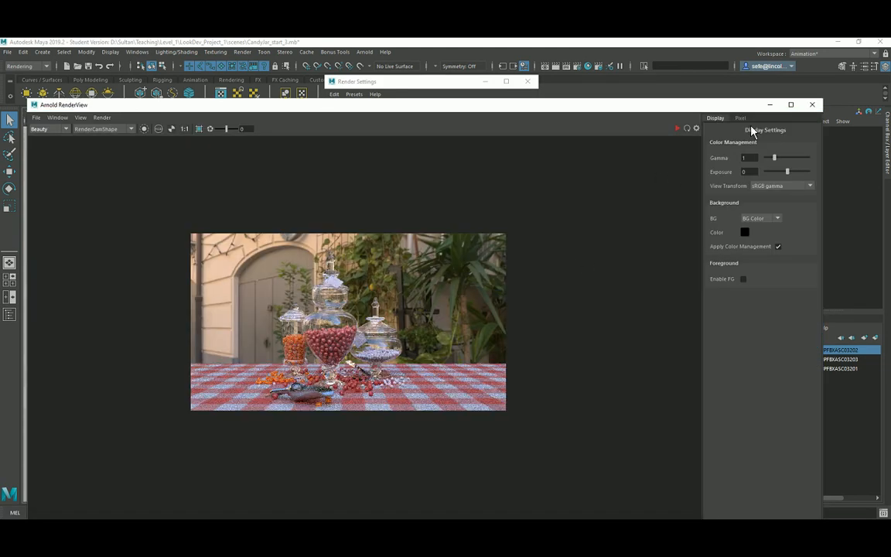
click(770, 105)
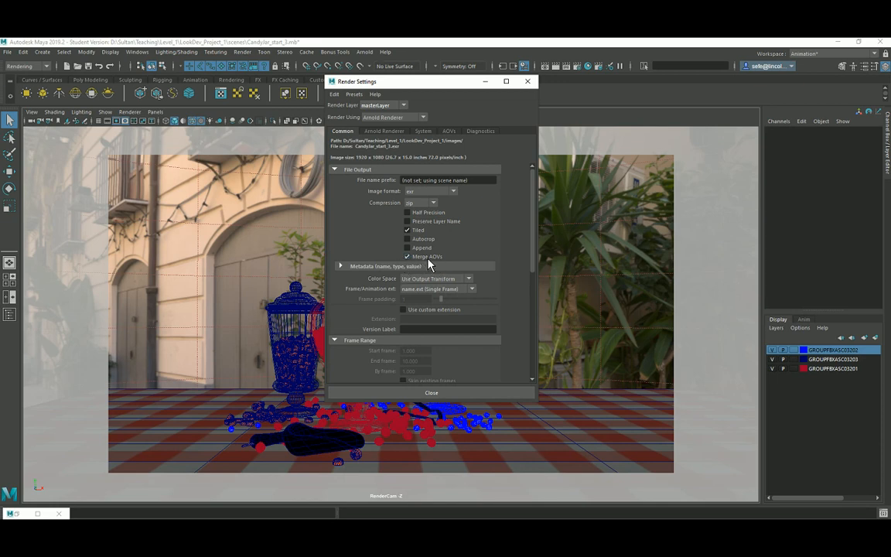
Review the Arnold Renderer sampling, System device settings and AOVs denoiser outputs.
click(386, 130)
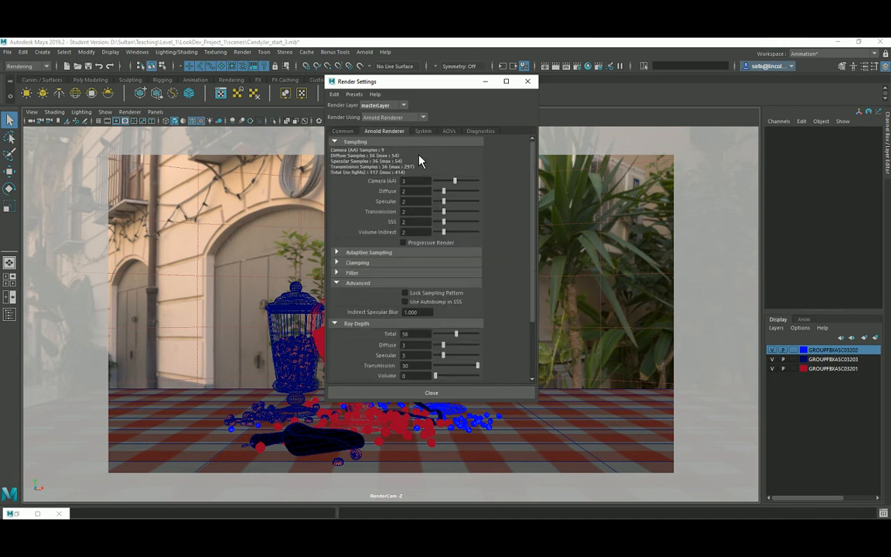
click(424, 131)
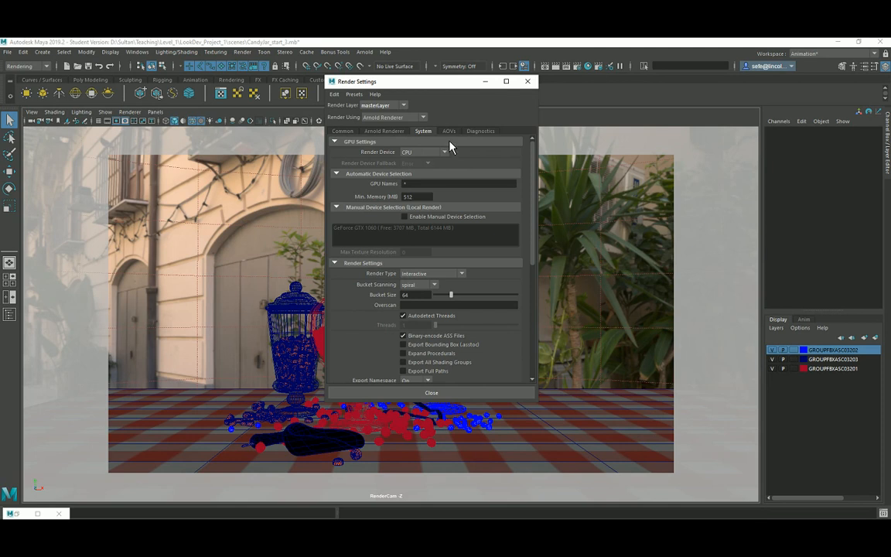
click(450, 133)
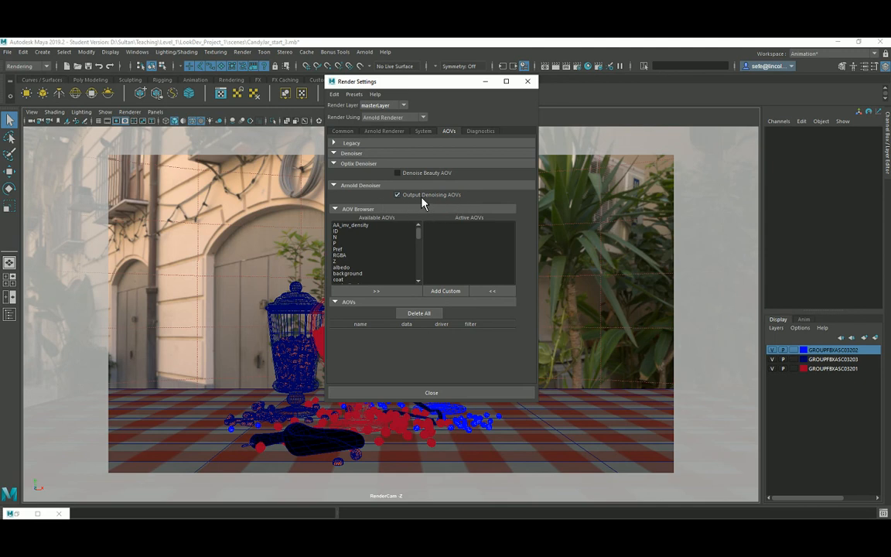
Keep Render Device set to CPU, return to Common, and close Render Settings.
click(428, 133)
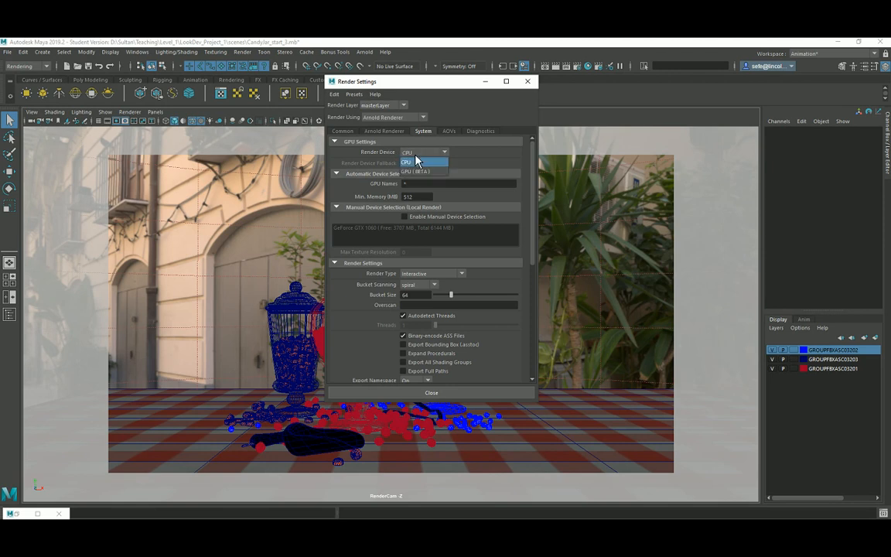
click(417, 152)
click(417, 163)
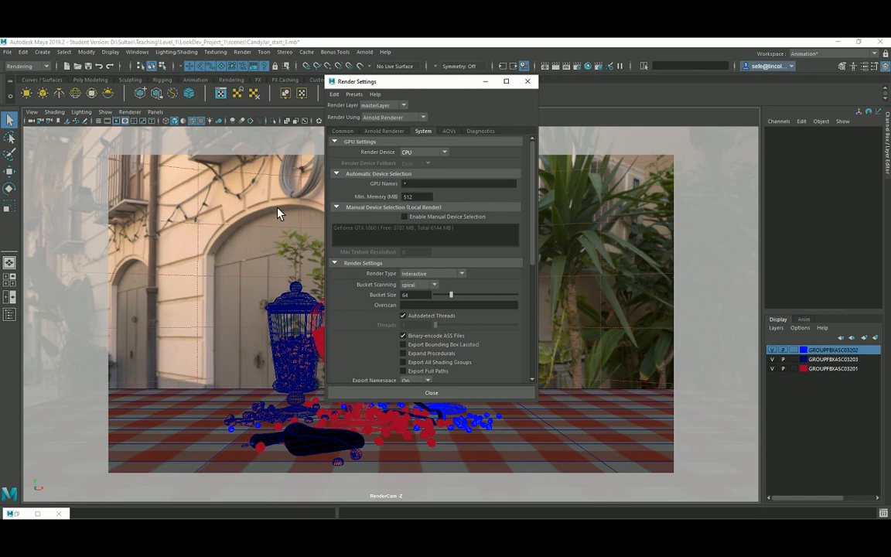
click(425, 152)
click(412, 163)
click(345, 133)
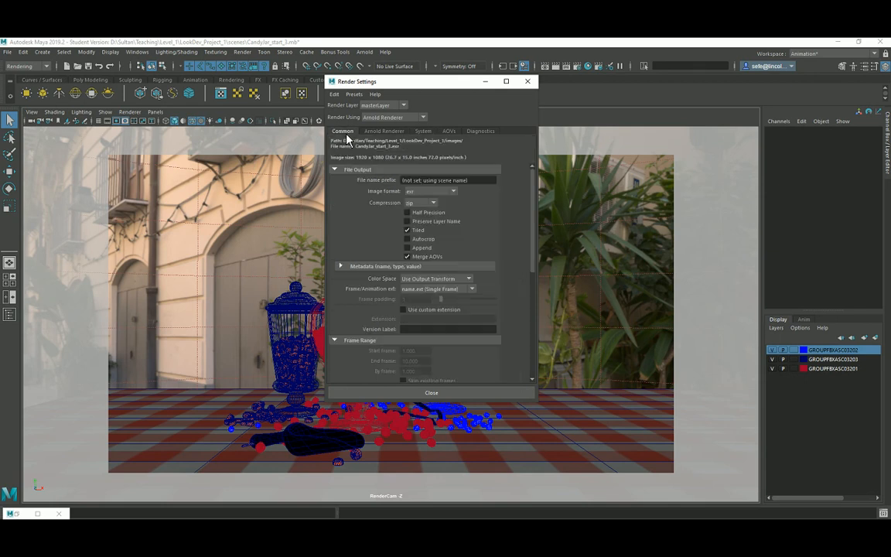
click(412, 394)
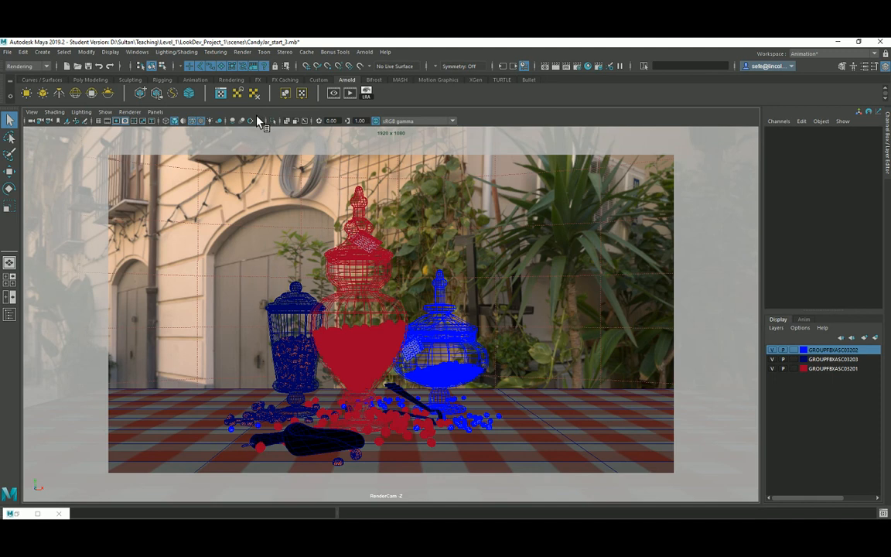
With the Rendering menu set active, open the Render Sequence option box, then reposition and enlarge it.
click(40, 65)
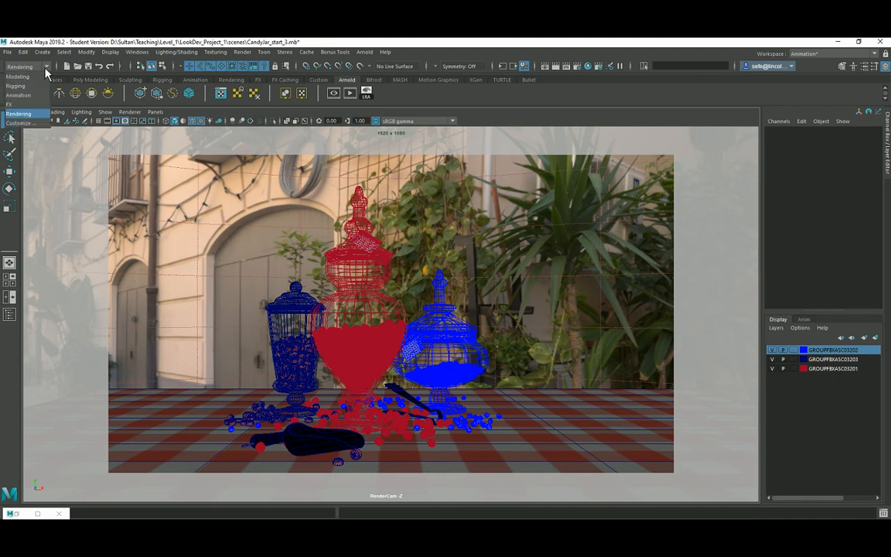
click(30, 115)
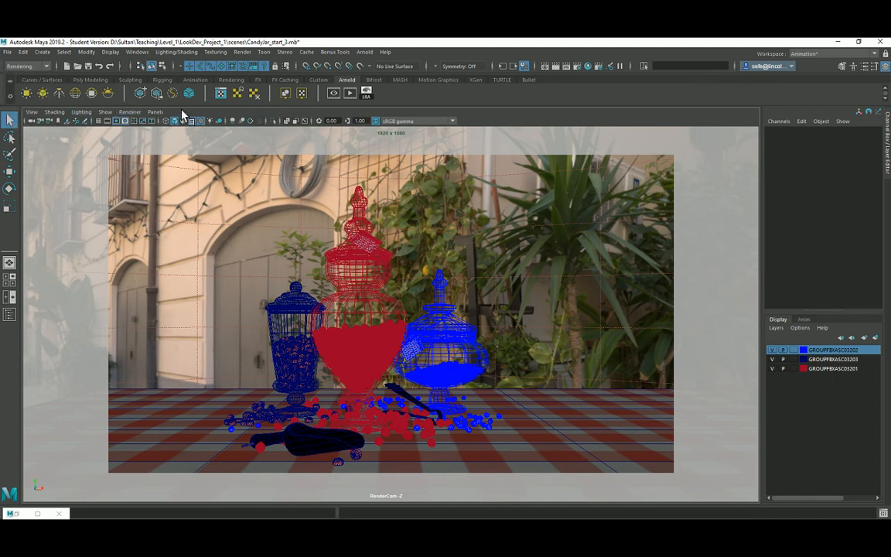
click(244, 54)
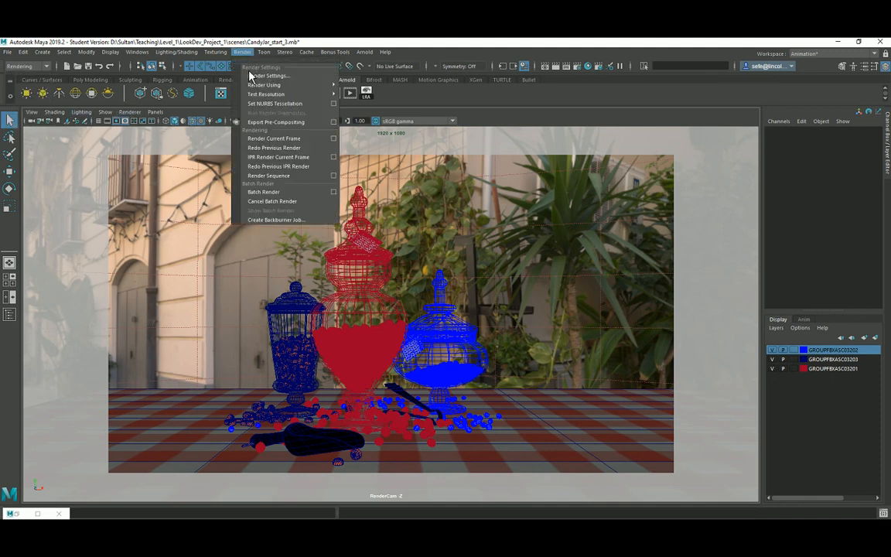
click(335, 179)
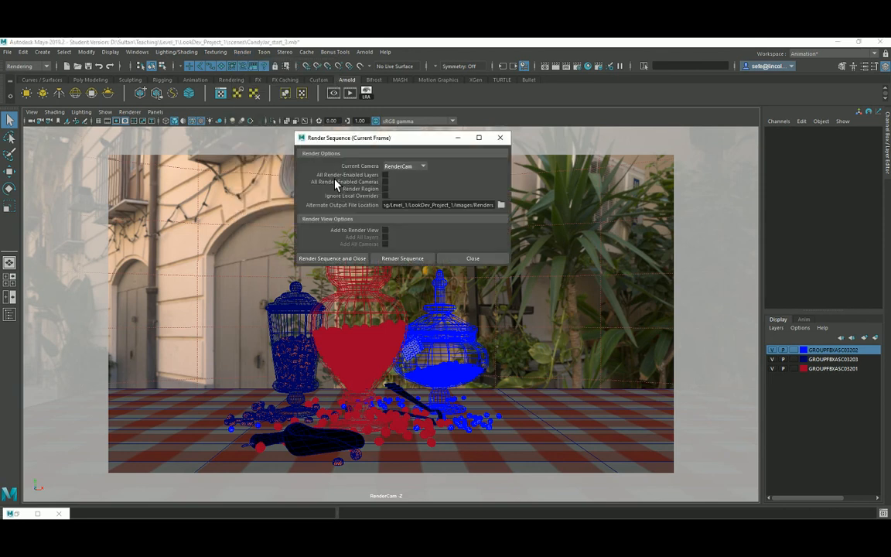
drag(324, 139, 270, 125)
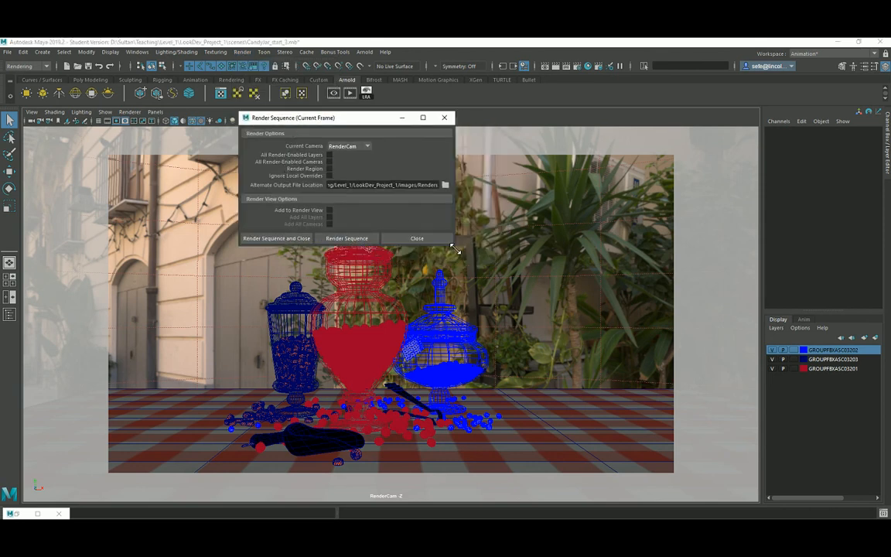
drag(453, 245, 511, 346)
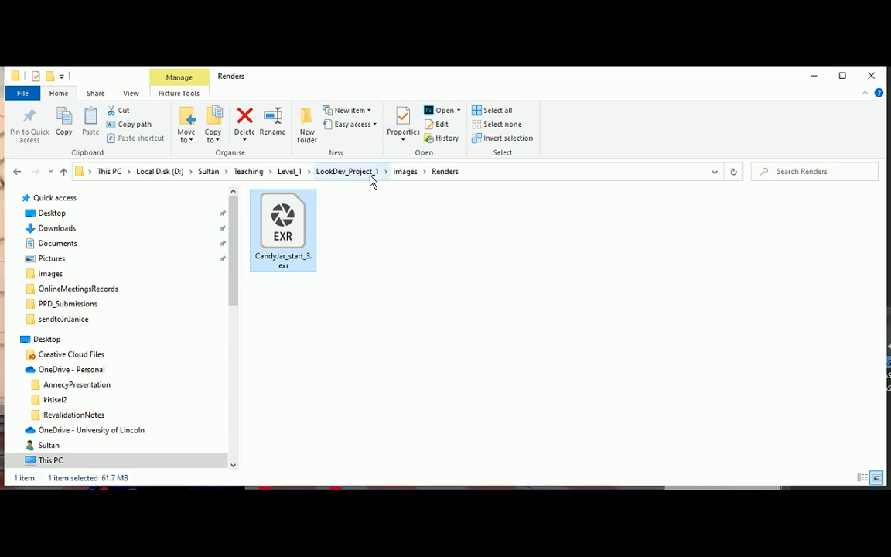
Go up to images, into Renders to find CandyJar_start_3.exr, then minimise Explorer.
click(408, 171)
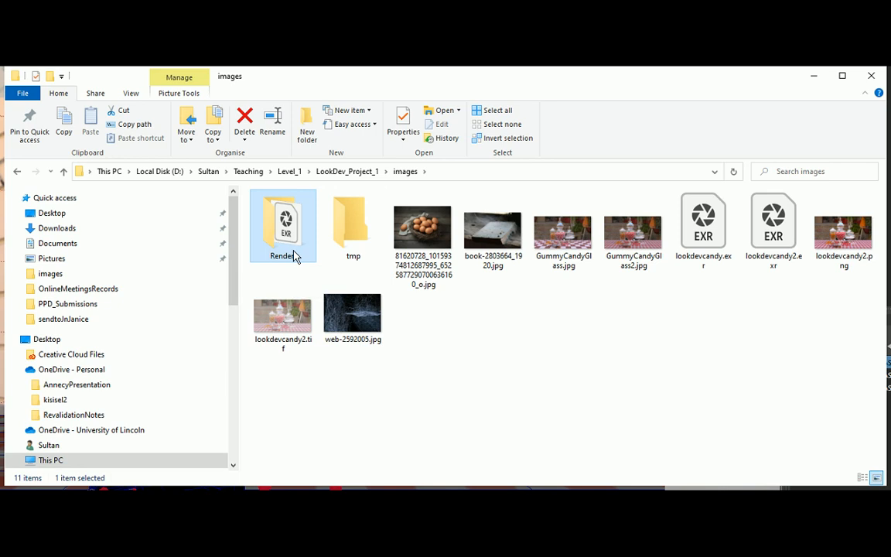
double_click(293, 254)
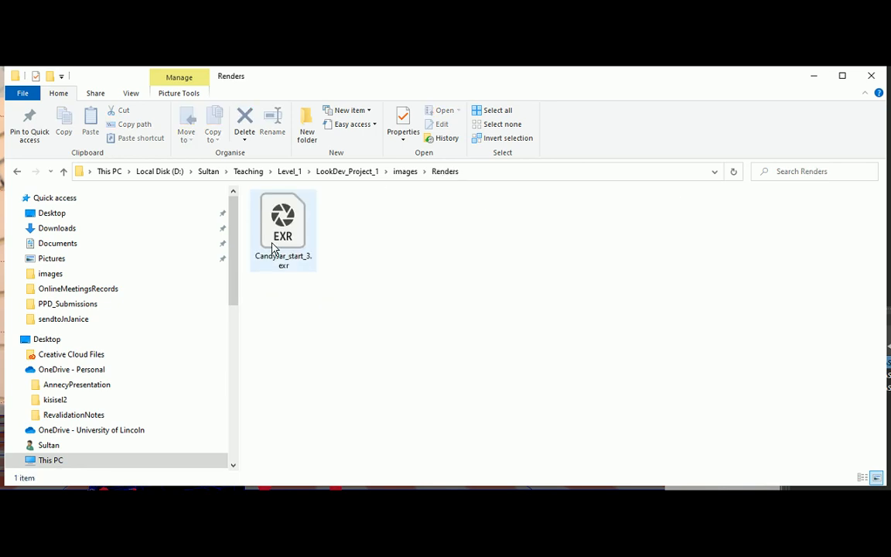
click(813, 77)
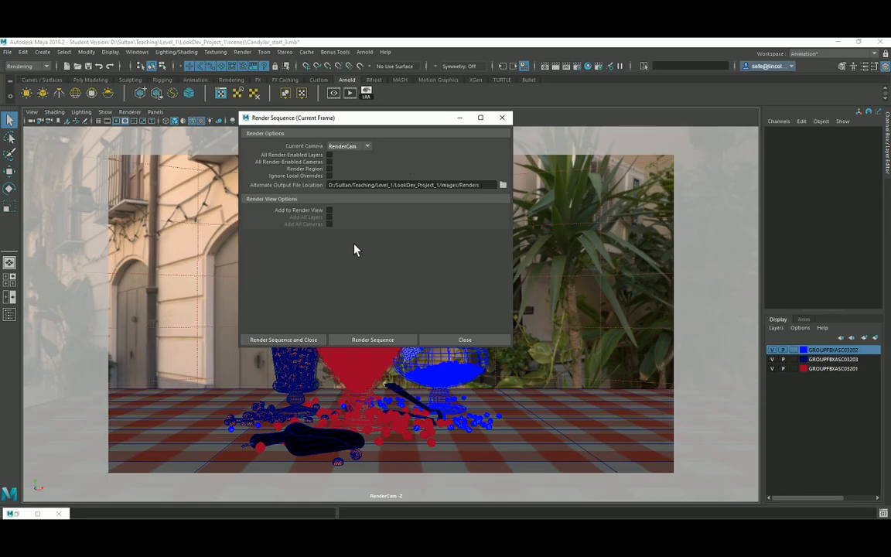
Render the current frame from RenderCam as a sequence into images/Renders.
click(374, 341)
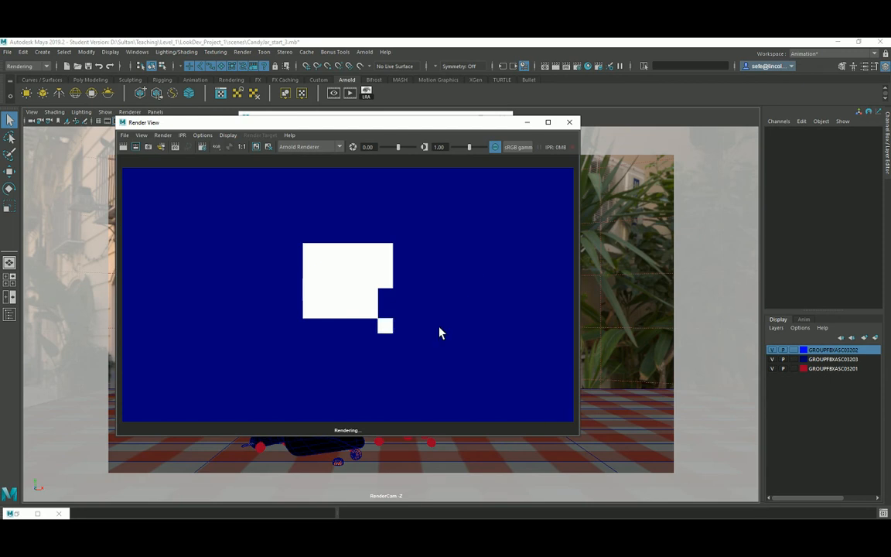
Open and enlarge the Script Editor to read the aborted render's errors, then bring Render View forward.
click(330, 289)
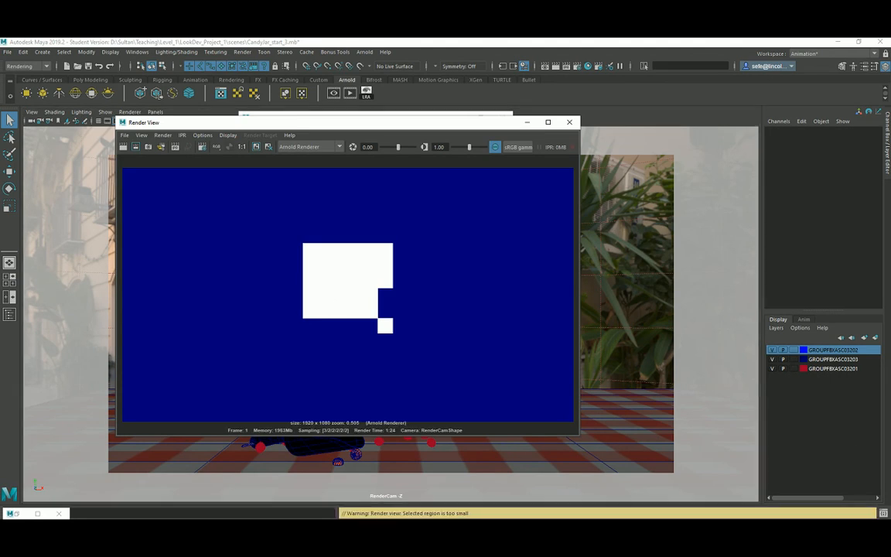
click(882, 513)
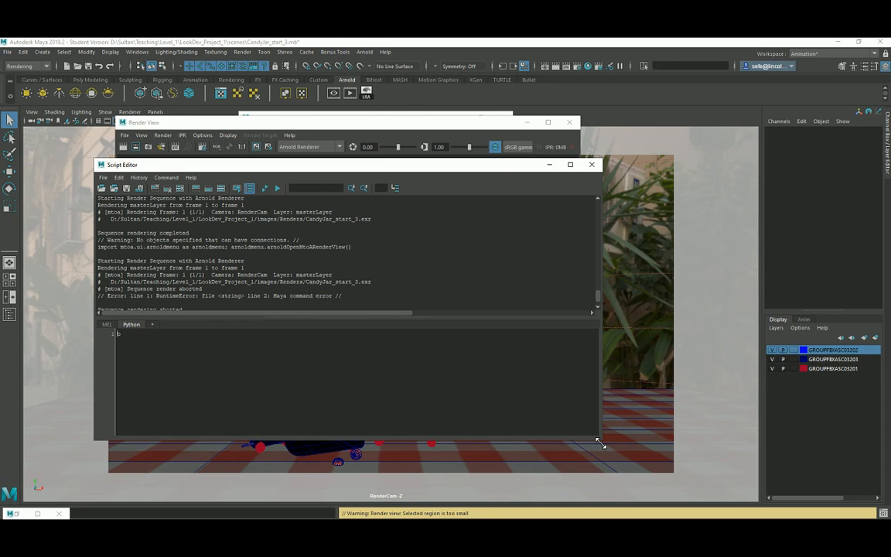
drag(600, 443, 637, 516)
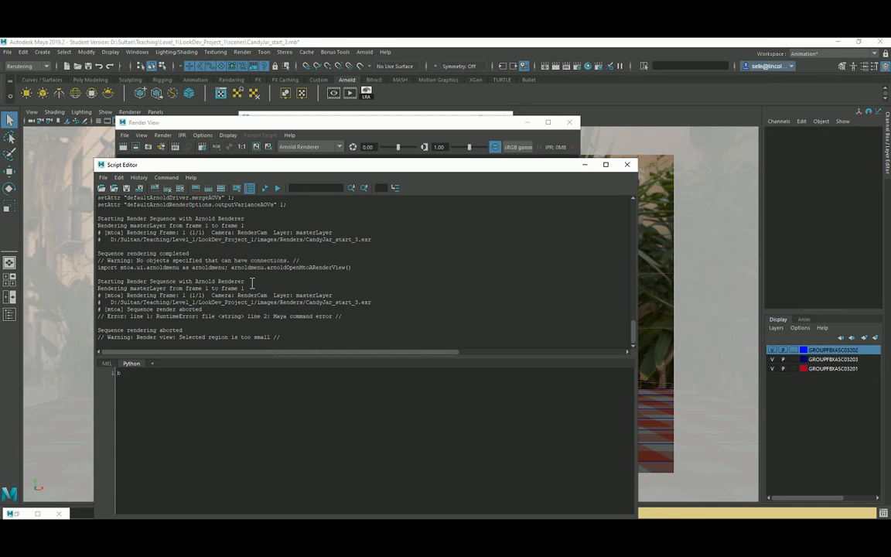
scroll(251, 283, up, 2)
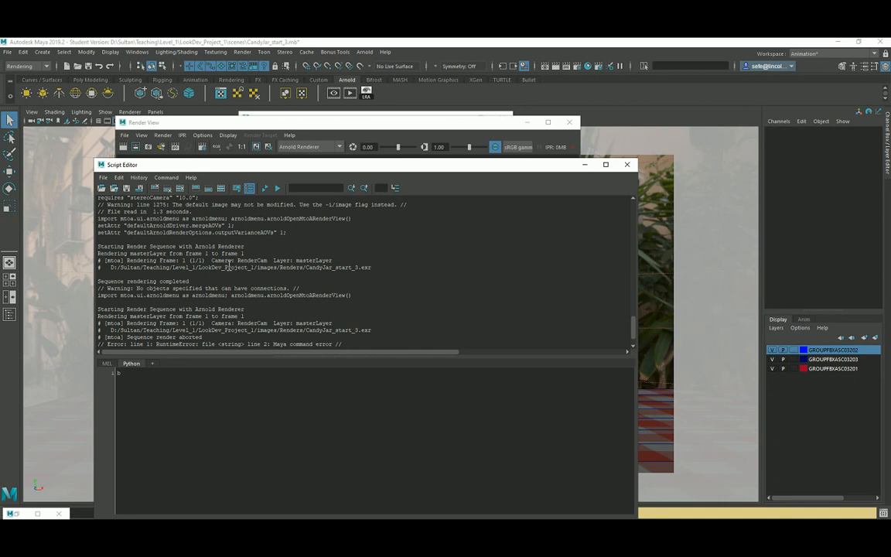
click(244, 121)
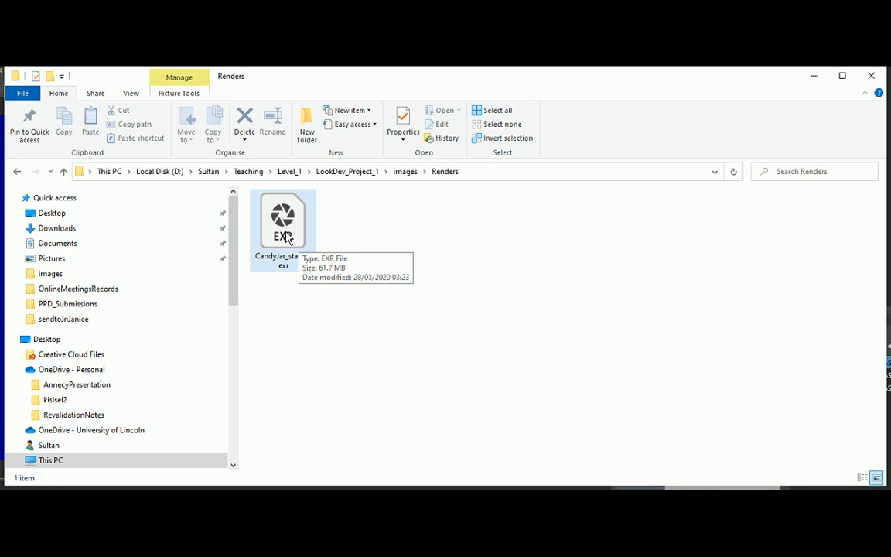
Open CandyJar_start_3.exr from the Renders folder, launching Photoshop.
double_click(284, 230)
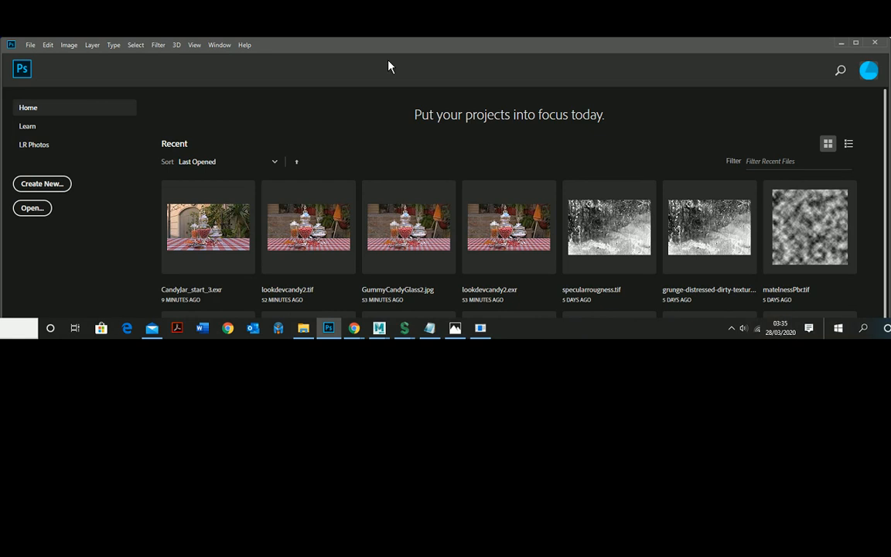
Back in File Explorer's Renders folder, reopen CandyJar_start_3.exr in Photoshop.
drag(315, 45, 303, 22)
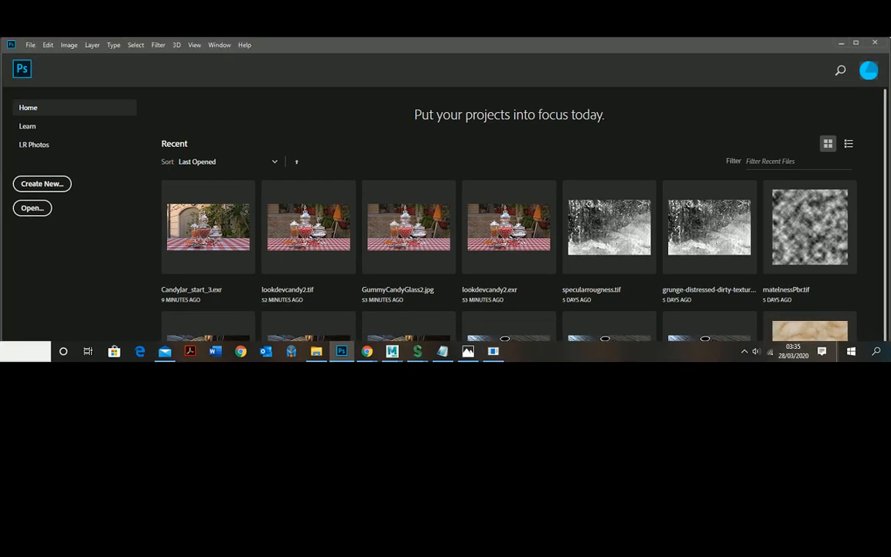
click(316, 351)
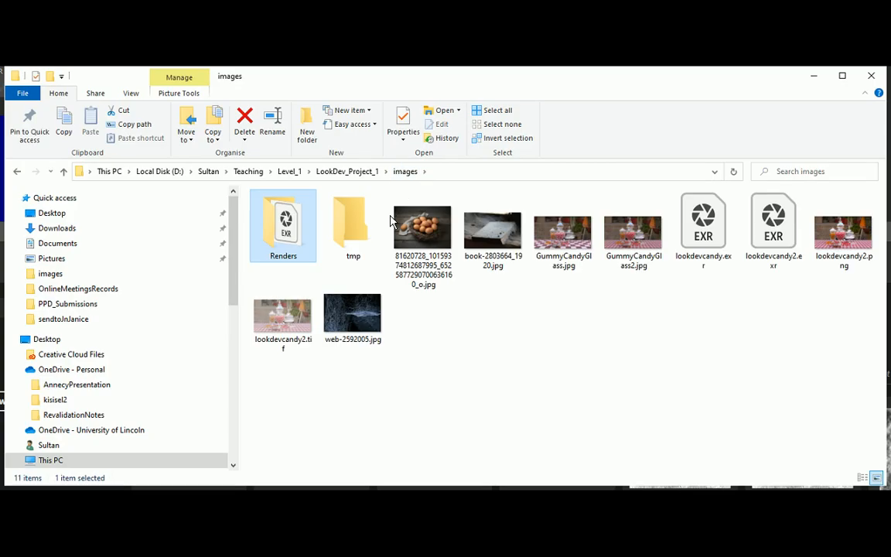
double_click(293, 228)
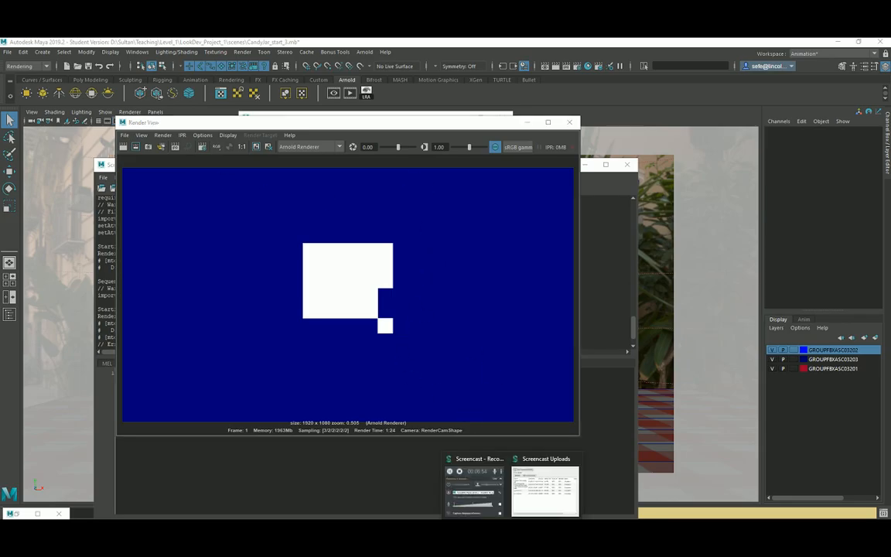
click(475, 507)
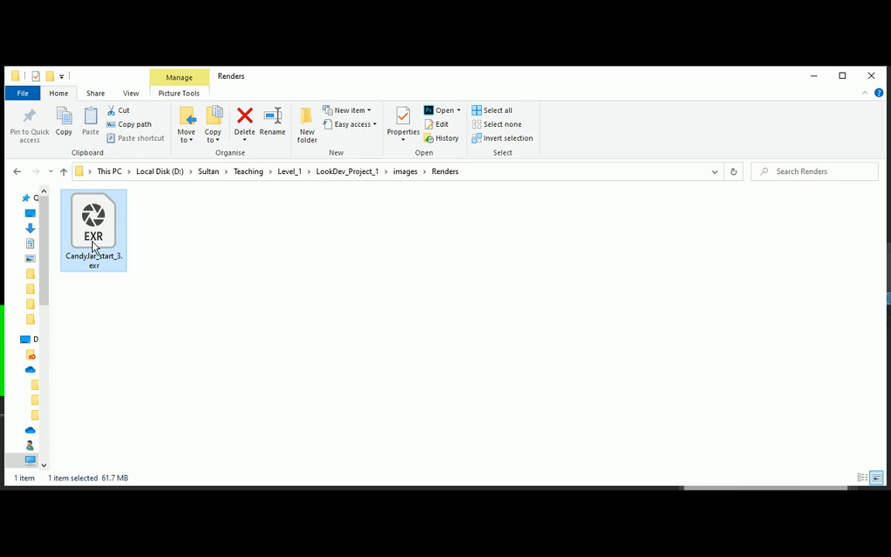
double_click(95, 235)
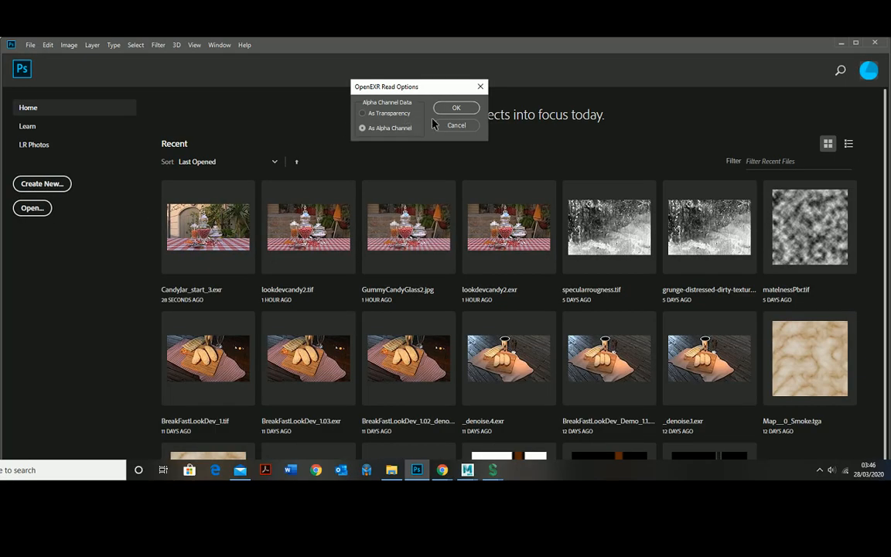
Open the EXR with alpha read As Alpha Channel and zoom in on the candy jars.
click(449, 109)
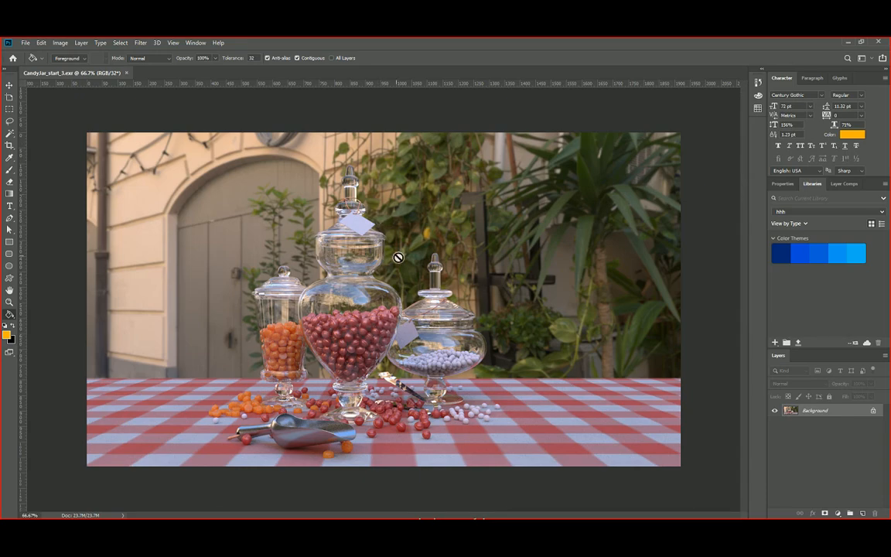
key(z)
click(354, 330)
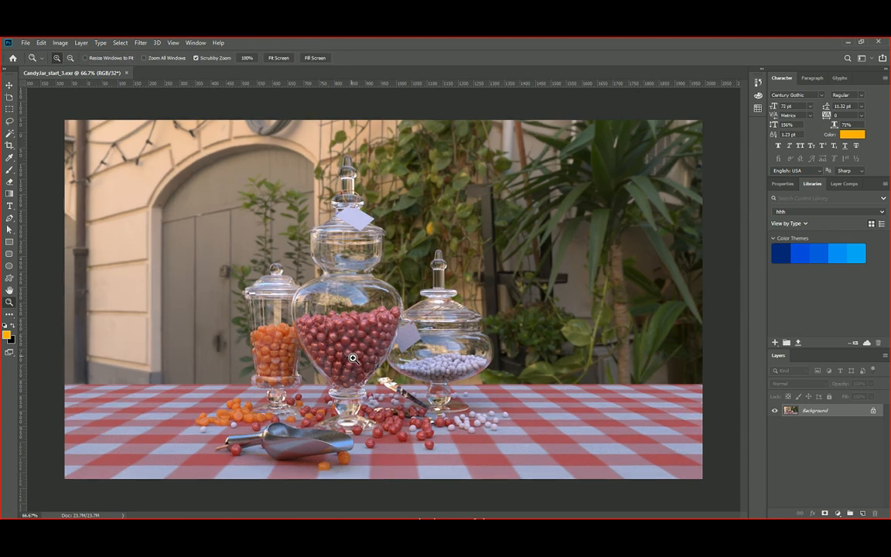
scroll(353, 357, down, 1)
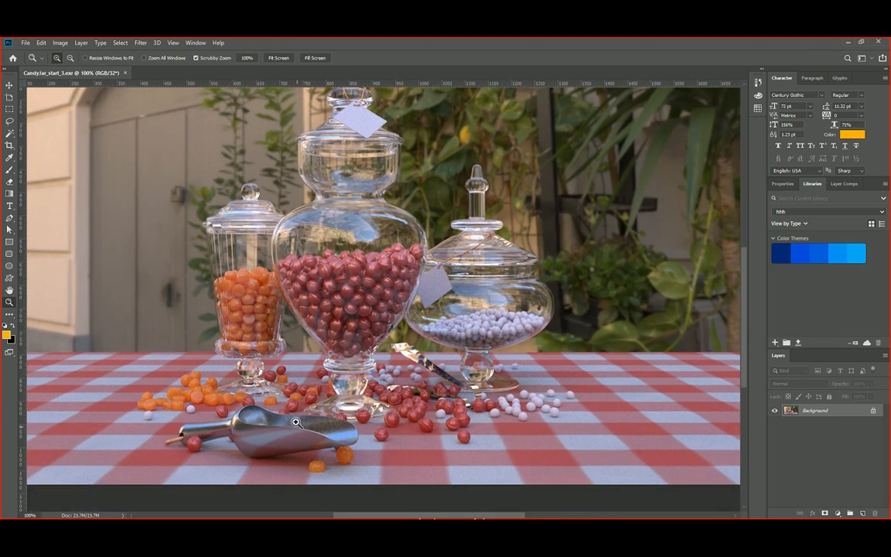
Zoom to 200% on the scoop to check noise, then zoom out to fit the whole render.
click(334, 469)
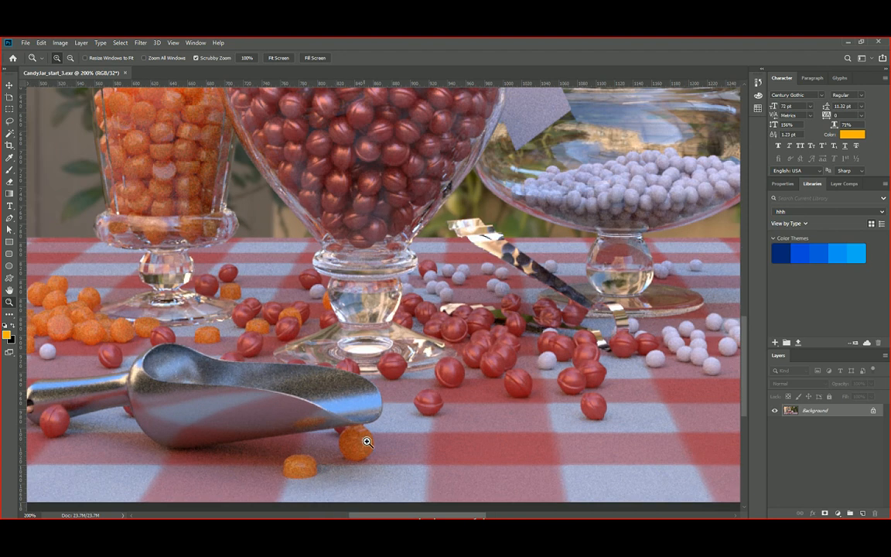
alt+click(338, 382)
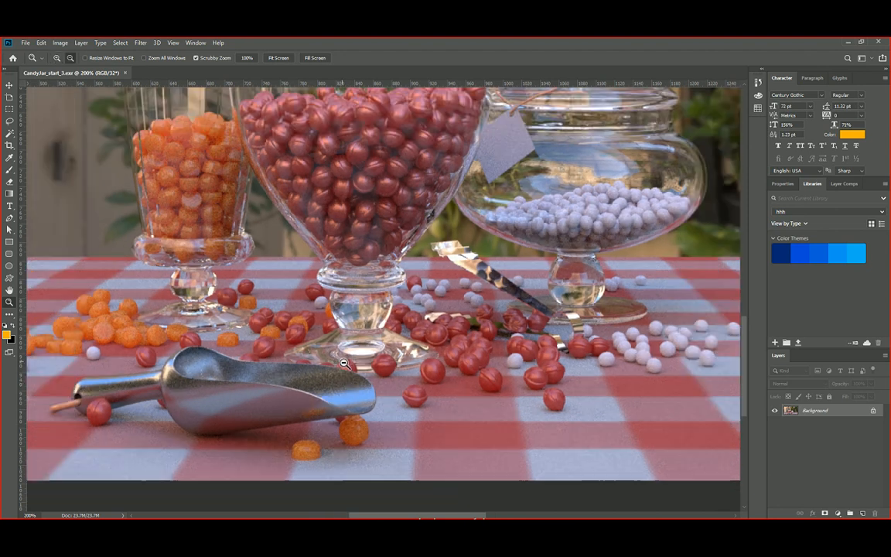
alt+click(340, 375)
alt+click(344, 363)
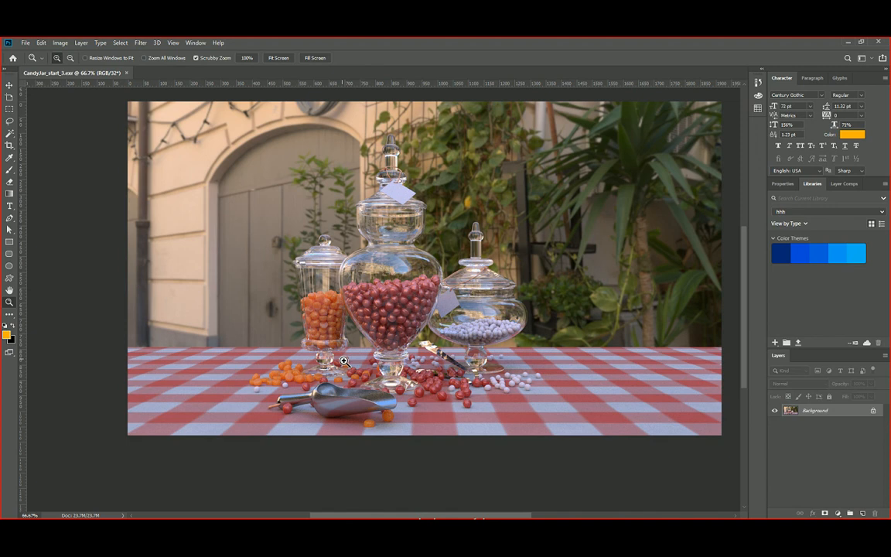
Back in Maya, minimize Render View and Script Editor and close the Render Sequence window.
mouse_move(483, 511)
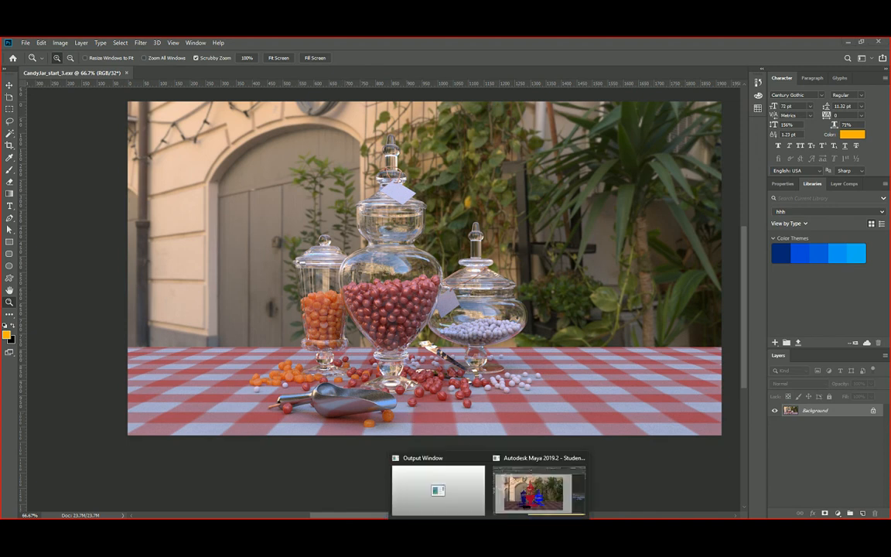
click(503, 473)
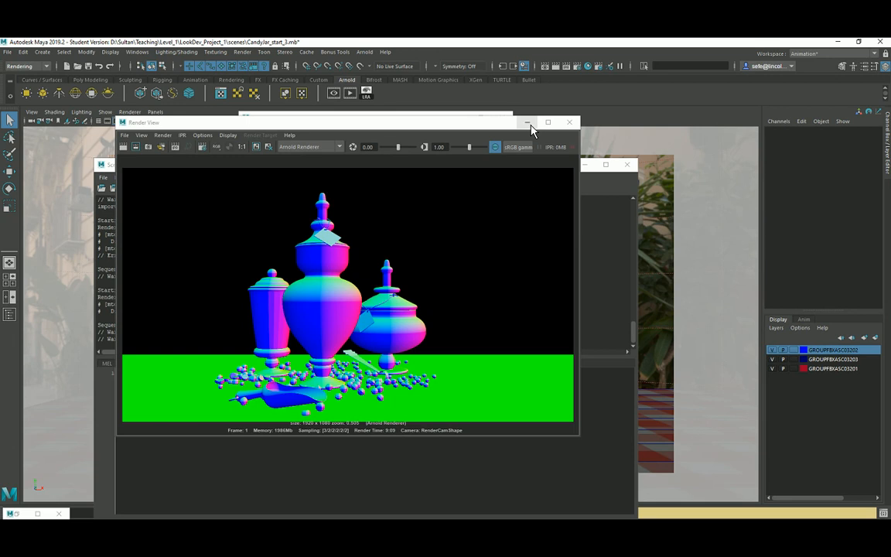
click(527, 123)
click(584, 165)
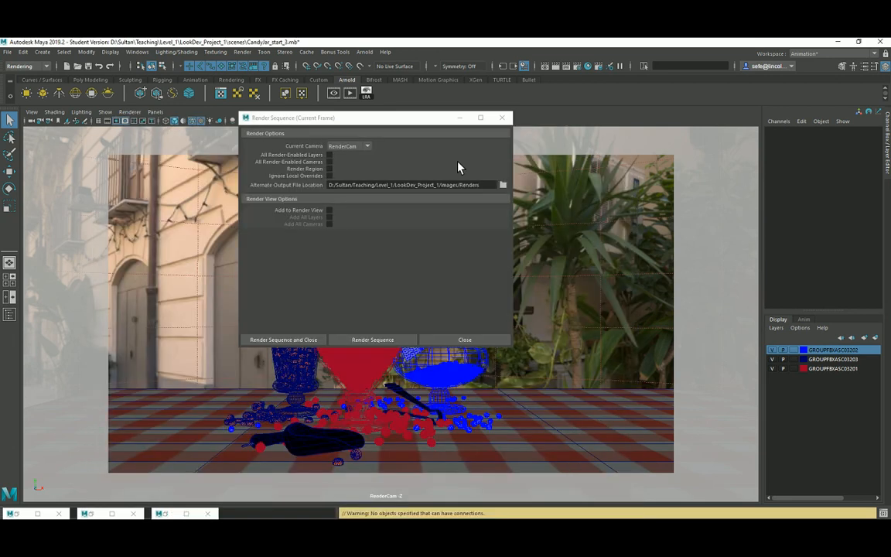
drag(387, 125, 313, 124)
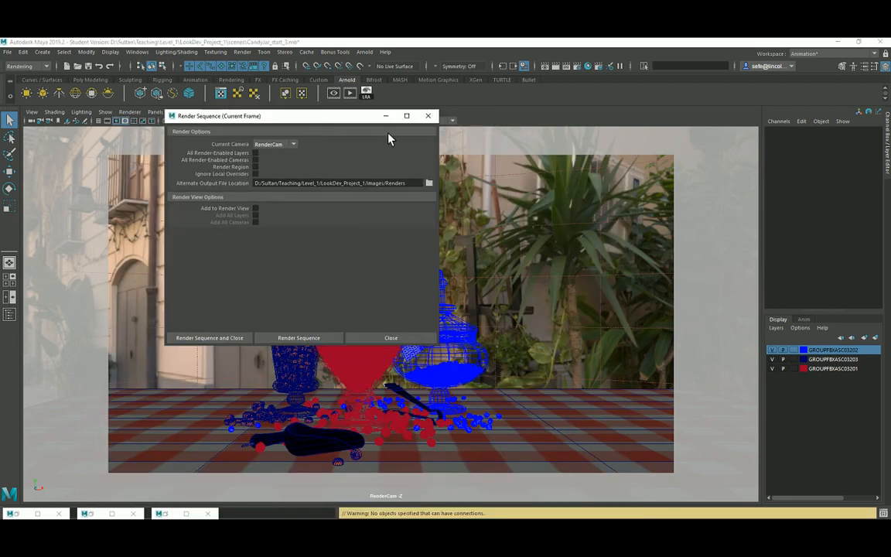
click(428, 116)
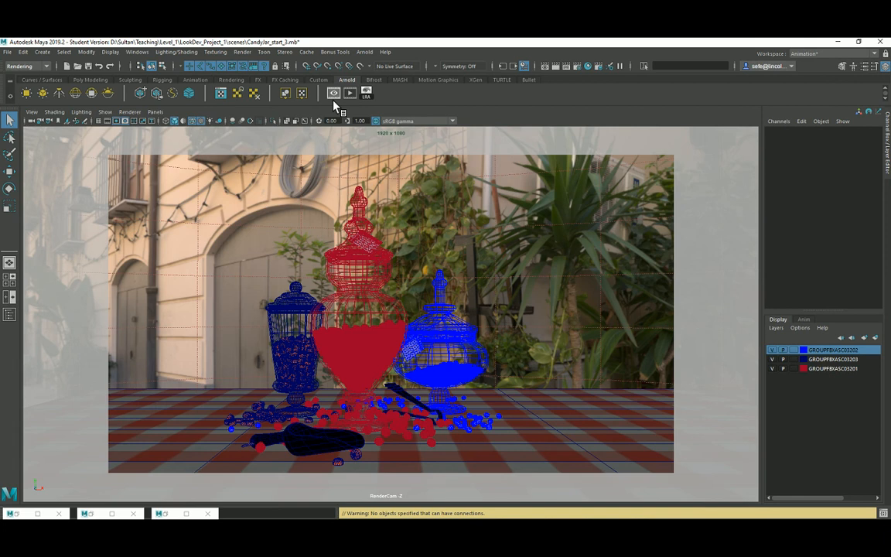
Open the Arnold menu's Utilities submenu.
click(368, 54)
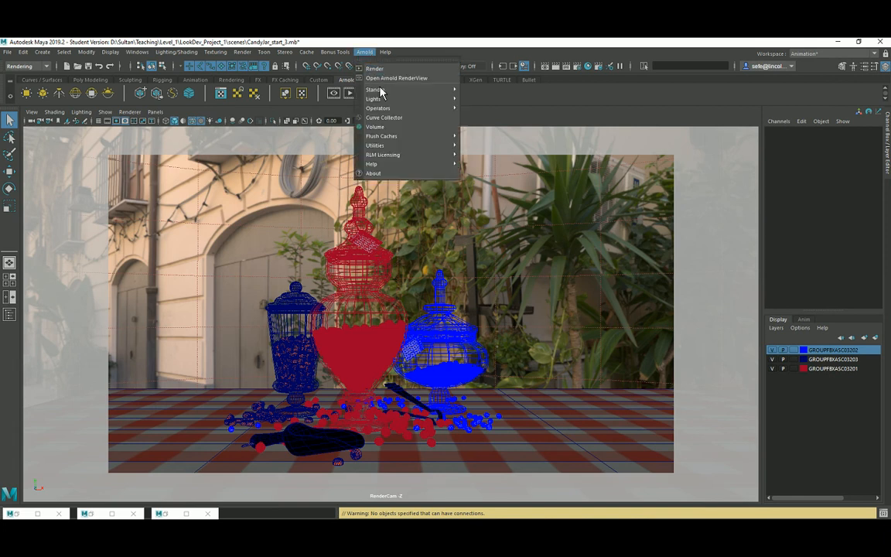
mouse_move(406, 110)
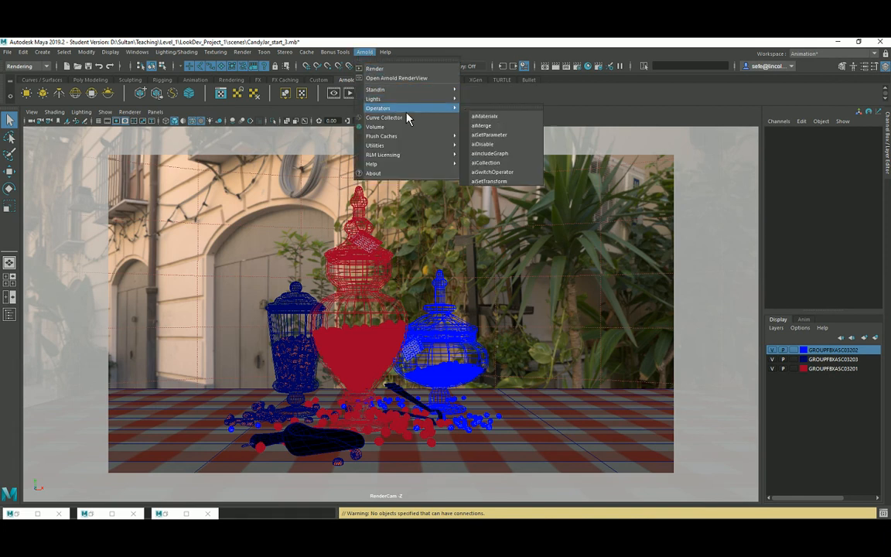
mouse_move(430, 148)
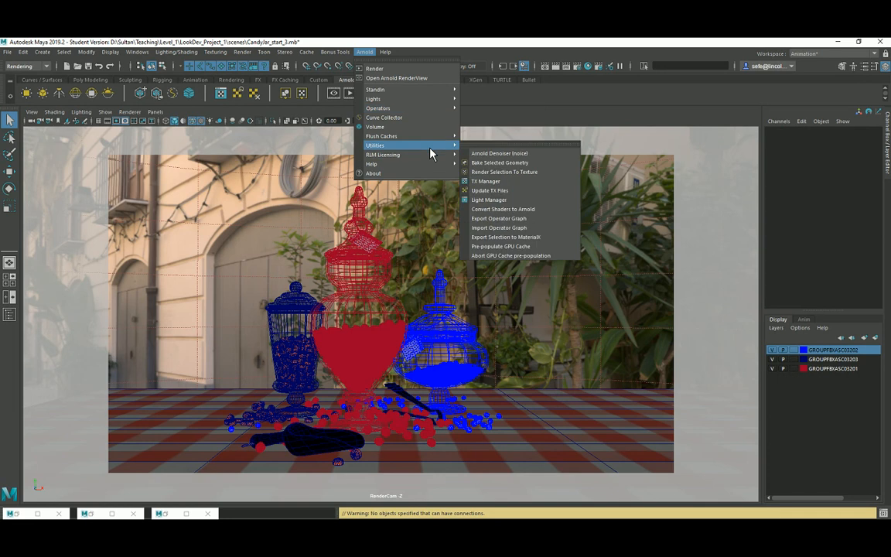
Set the Arnold Denoiser input to images/Renders/CandyJar_start_3.exr and run Denoise.
click(483, 158)
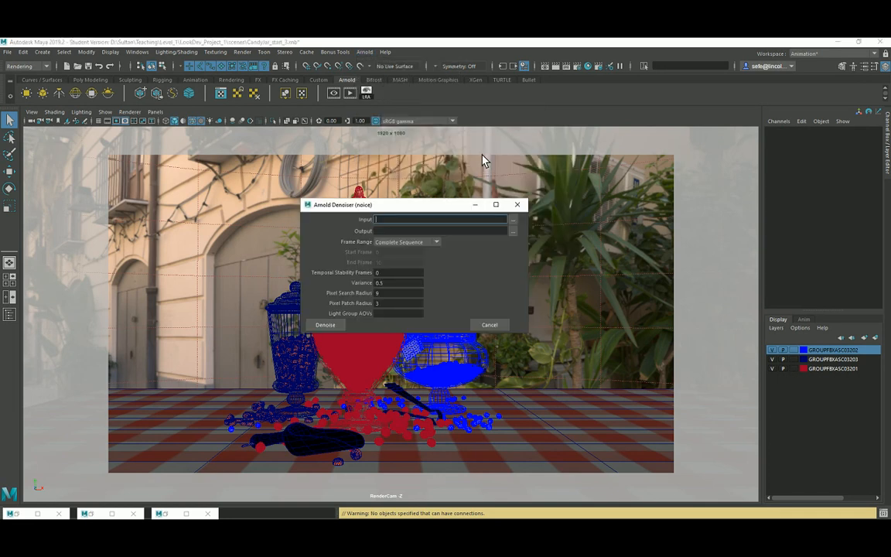
drag(394, 205, 299, 155)
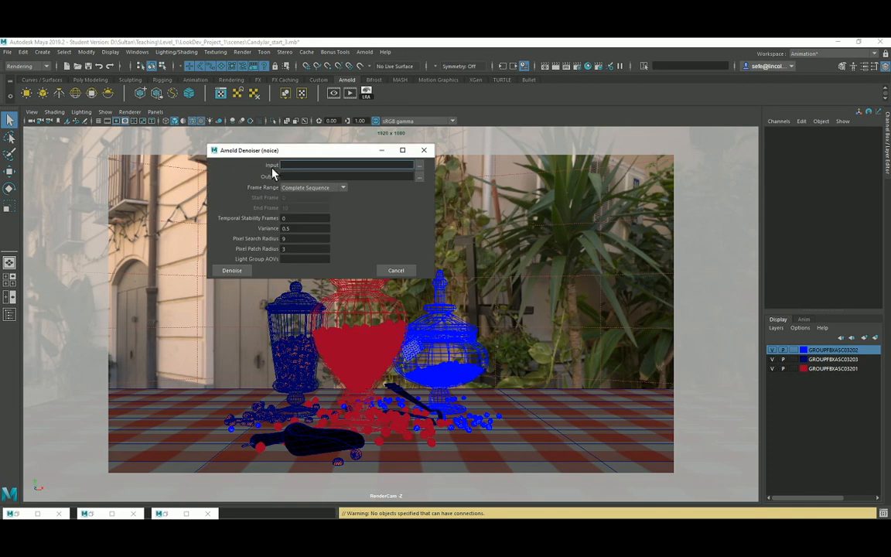
click(421, 166)
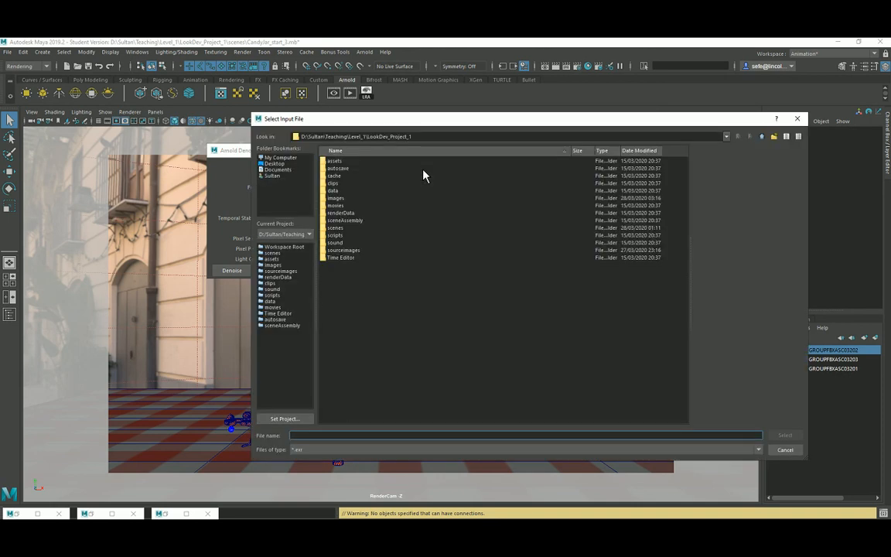
double_click(337, 199)
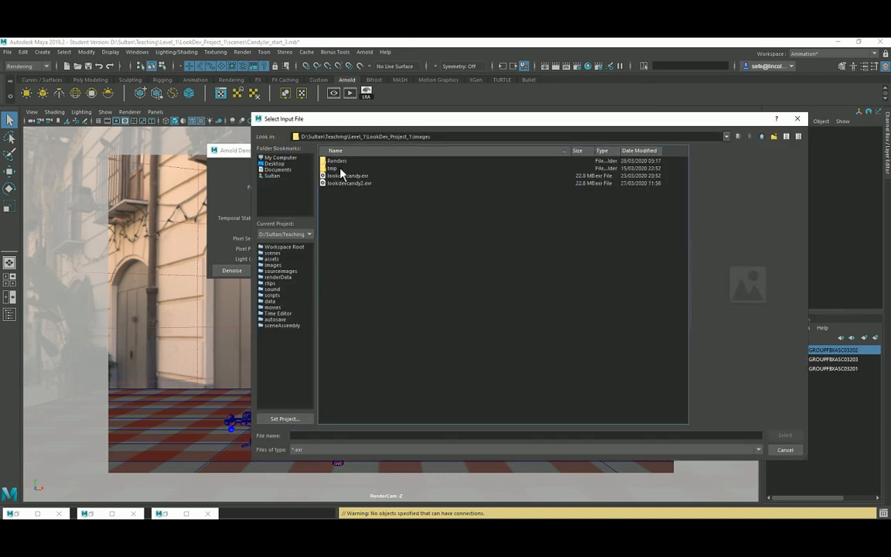
double_click(342, 173)
click(345, 162)
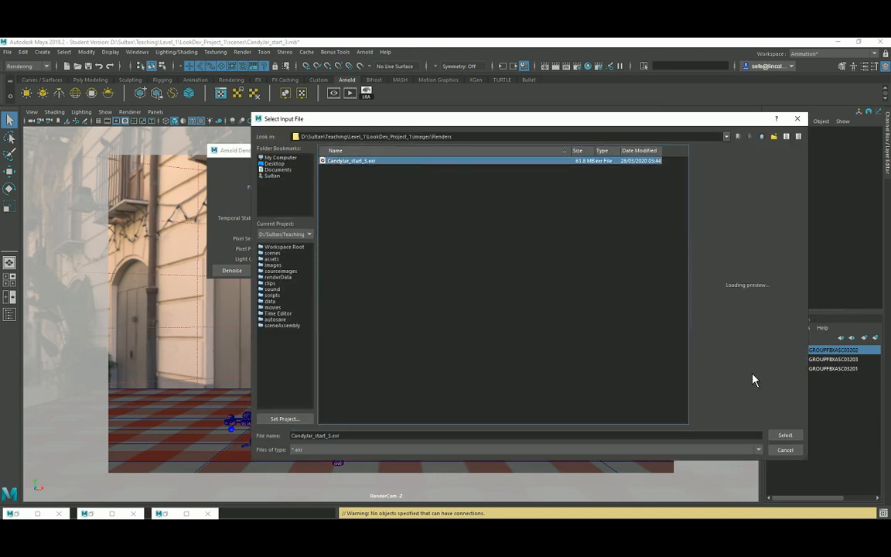
click(783, 435)
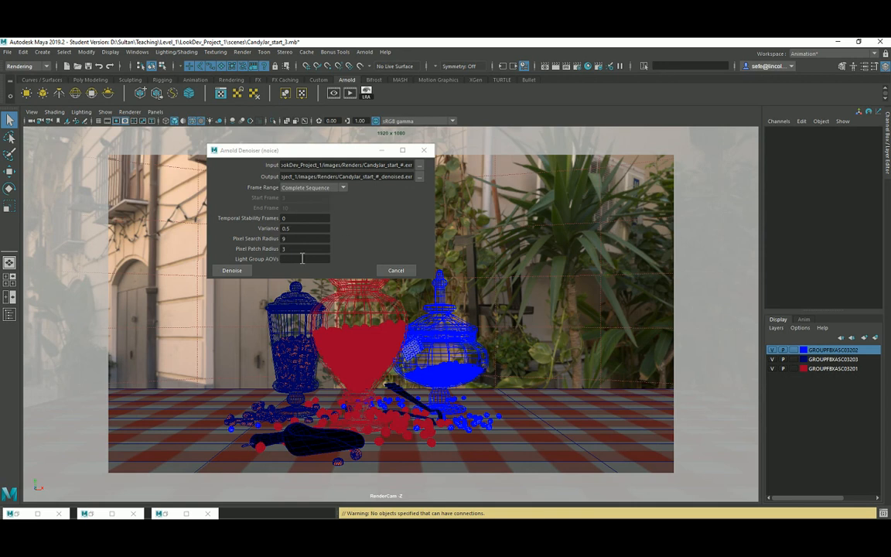
click(233, 270)
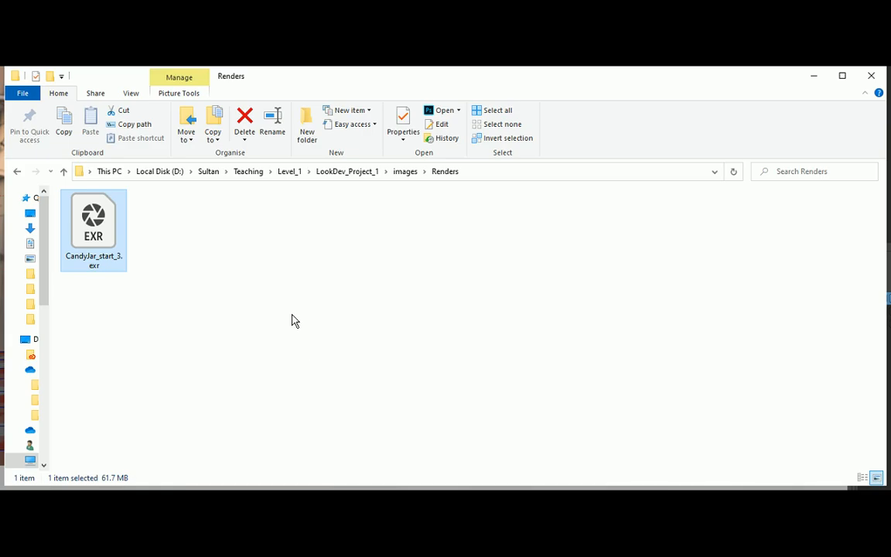
Refresh the Renders folder and open CandyJar_start_3_denoised.exr in Photoshop.
click(288, 276)
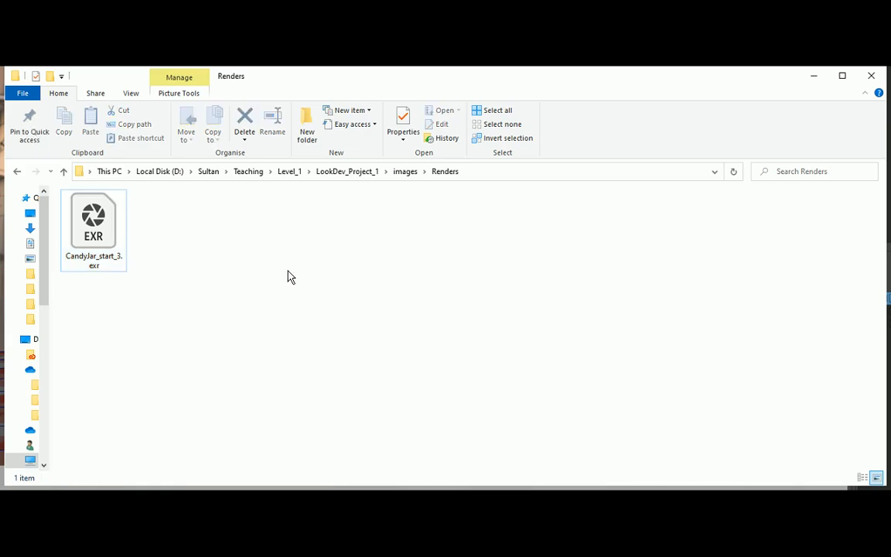
right_click(288, 272)
click(311, 322)
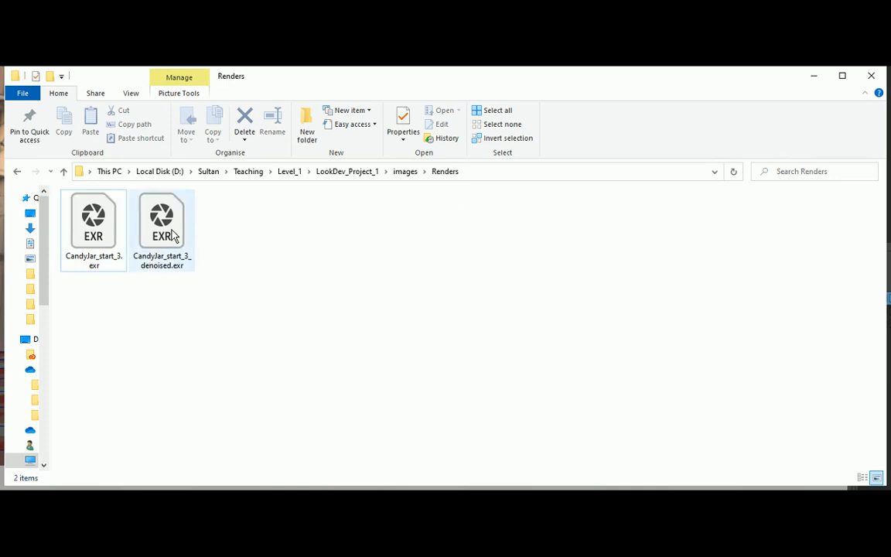
double_click(172, 234)
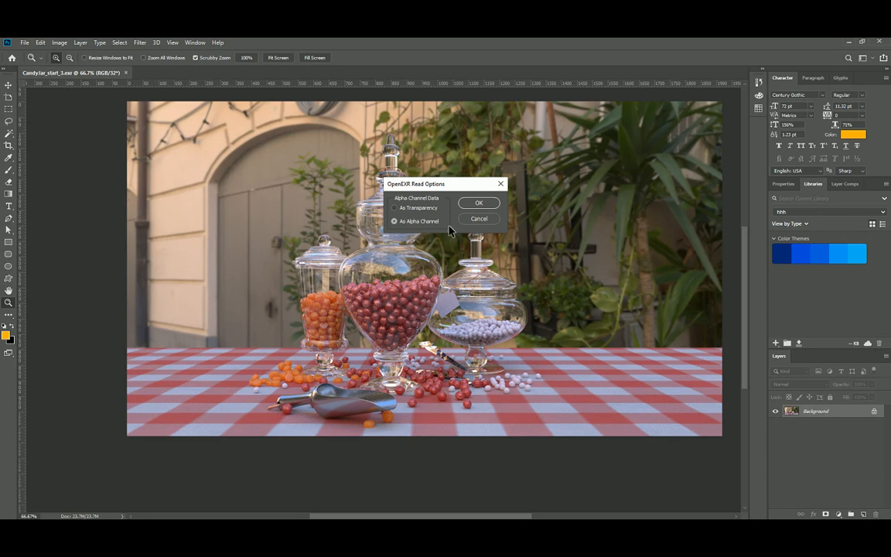
Accept OpenEXR Read Options with alpha as an alpha channel, then minimize File Explorer.
key(Return)
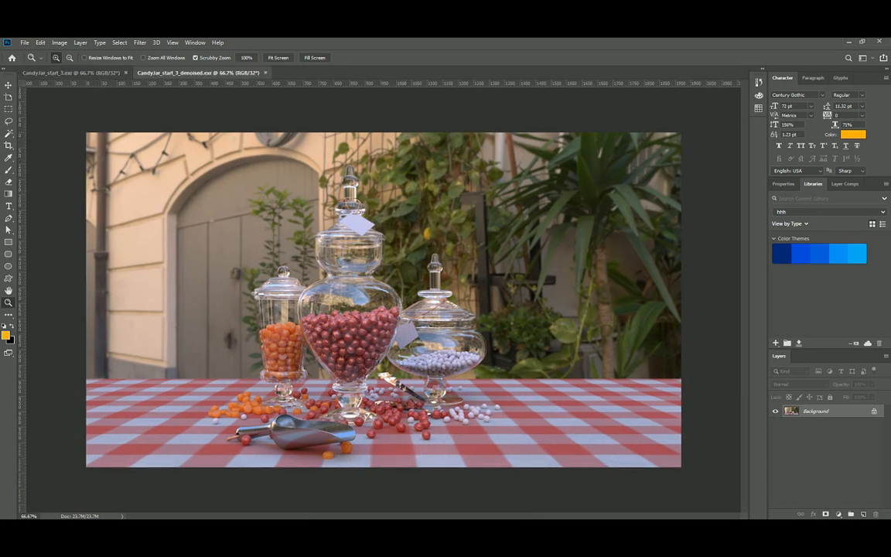
key(alt+Tab)
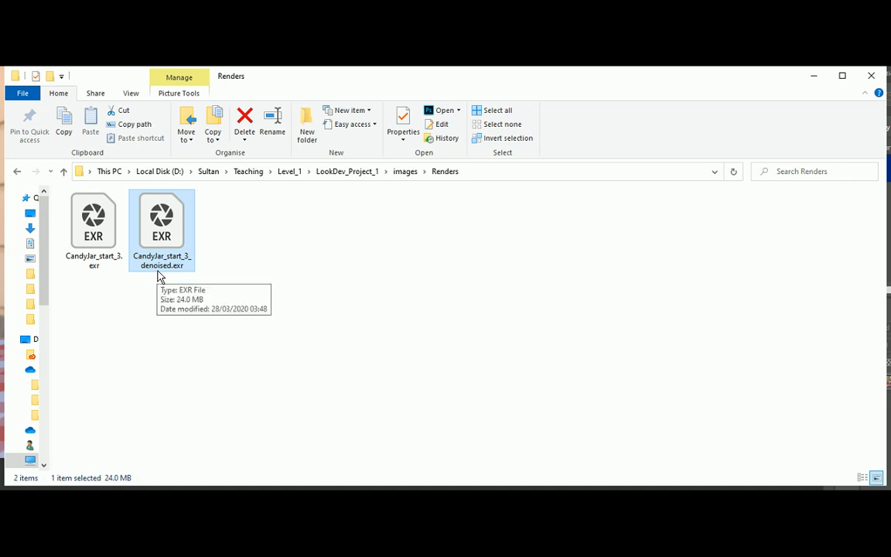
click(813, 76)
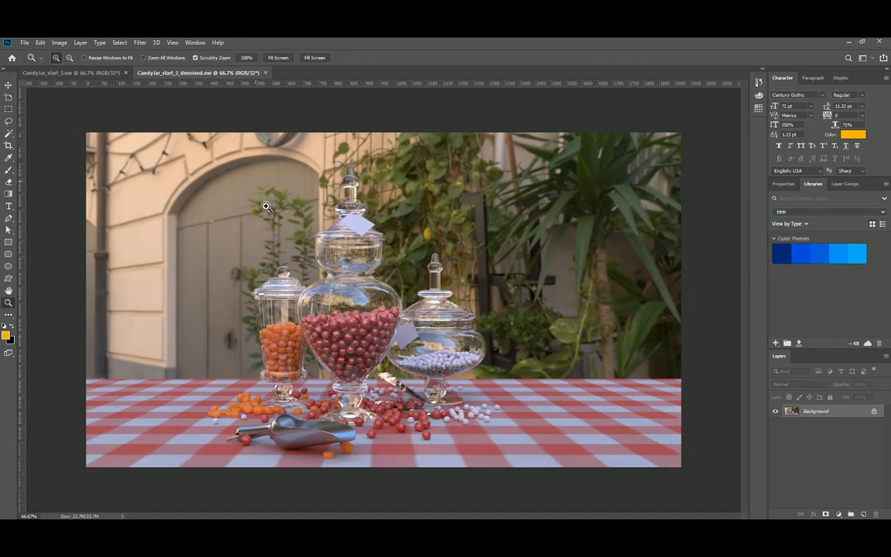
View the denoised render at 100% and float it in its own window.
drag(307, 449, 312, 446)
alt+click(339, 436)
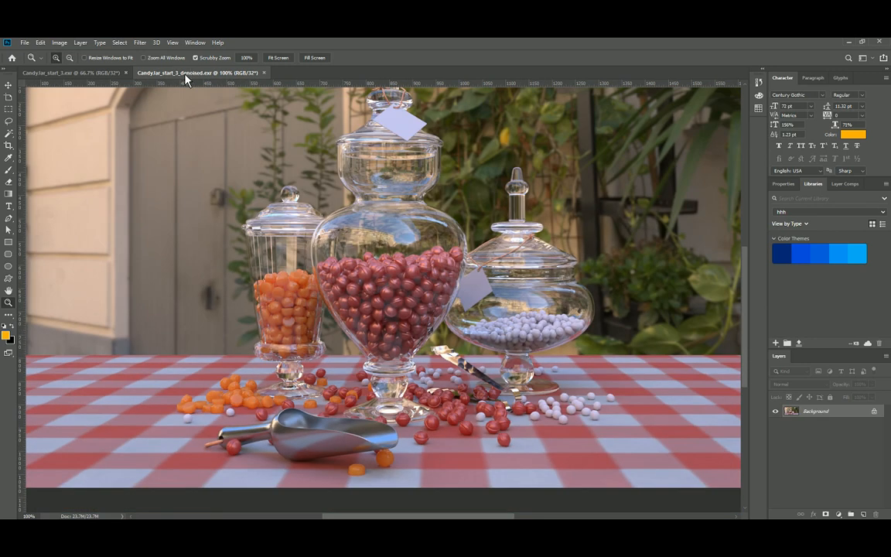
drag(184, 73, 171, 113)
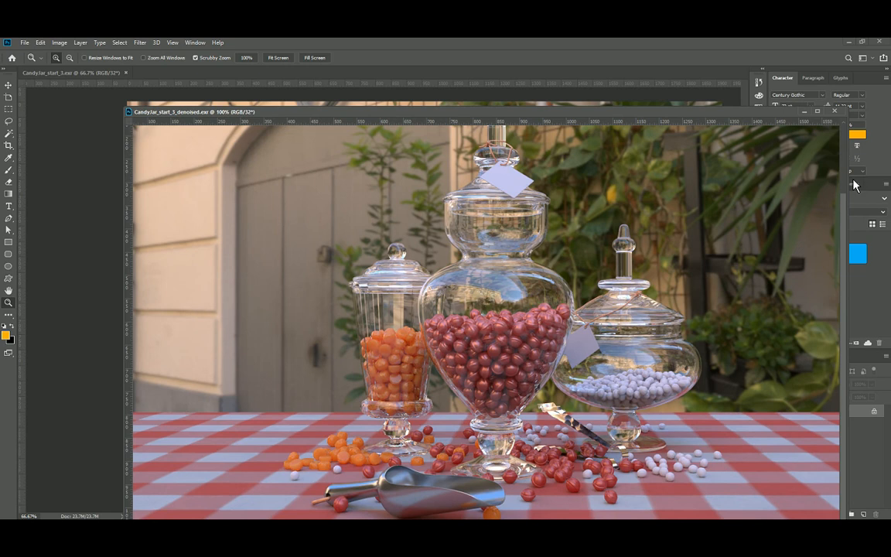
Shrink the floating denoised window, move it right, and frame the jars and scoop.
drag(851, 178, 469, 178)
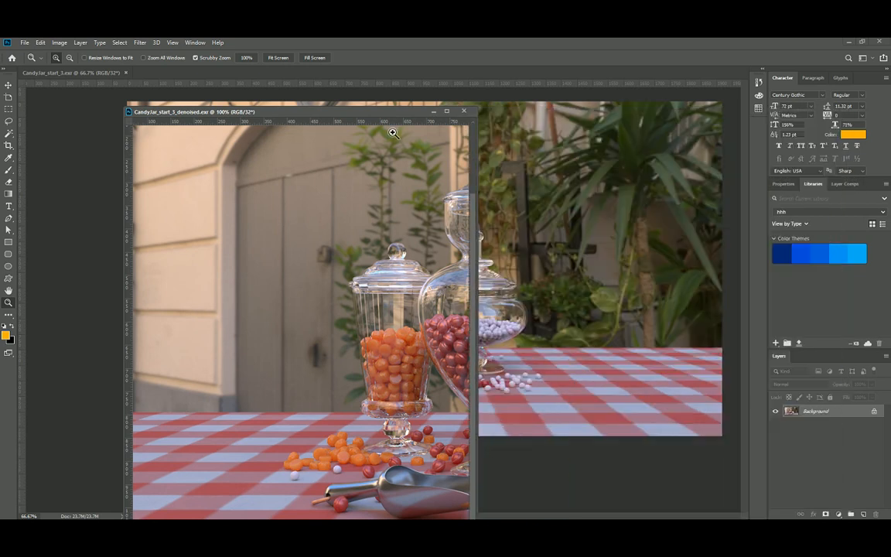
drag(303, 110, 568, 117)
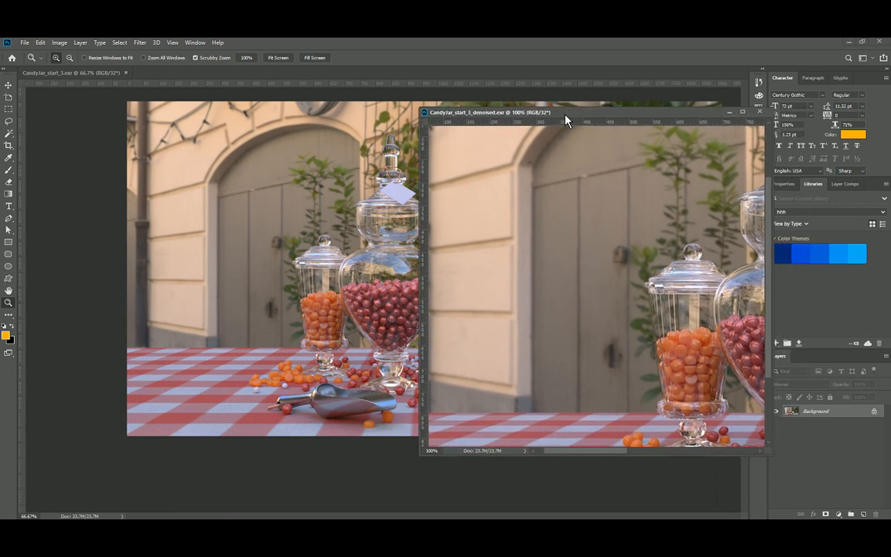
drag(588, 351, 526, 251)
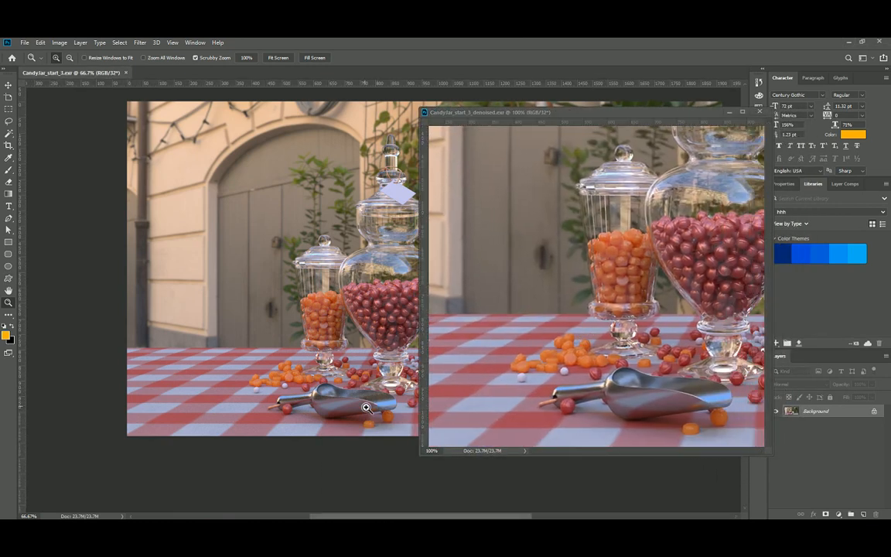
Align both renders on the scoop and set each view back to 100%.
drag(366, 412, 367, 403)
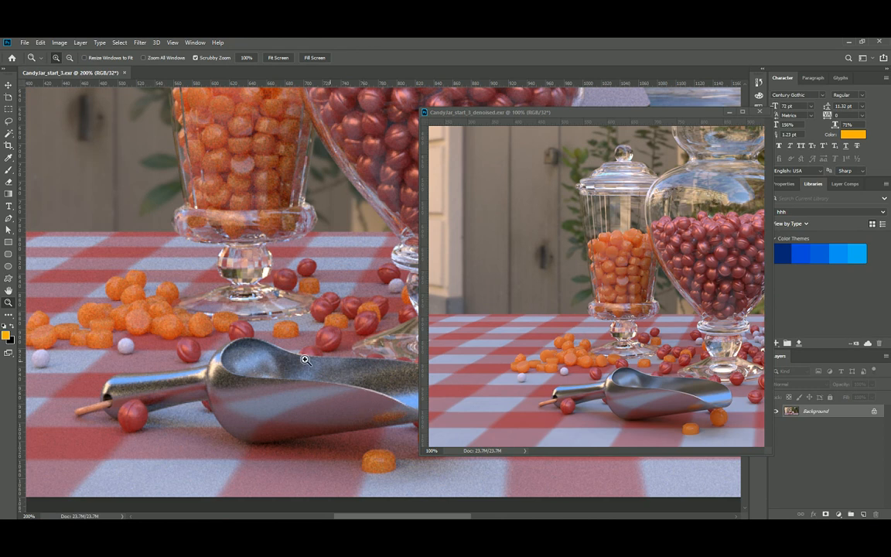
drag(325, 369, 223, 372)
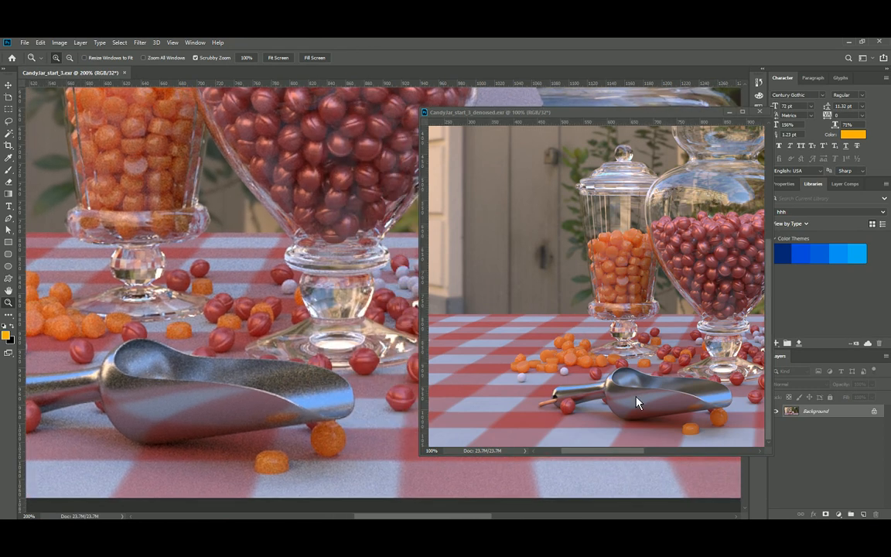
click(618, 387)
drag(675, 392, 602, 356)
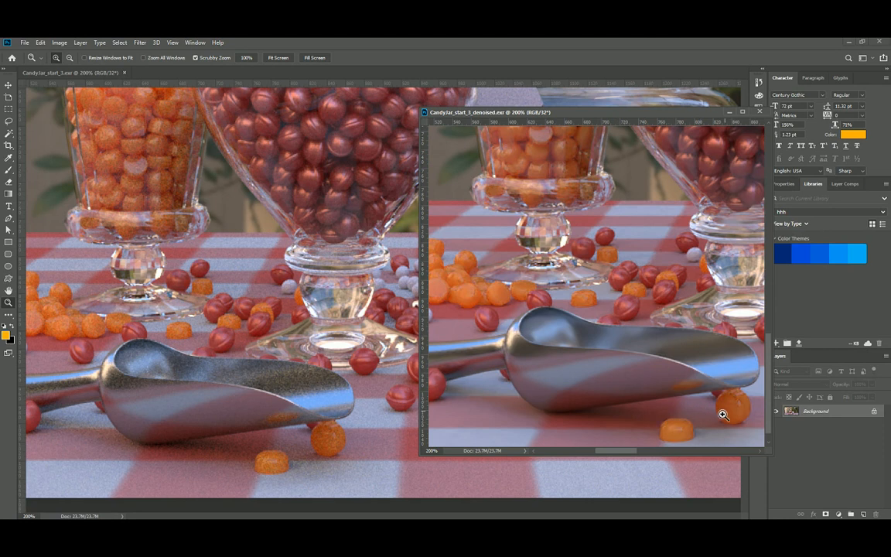
alt+click(610, 324)
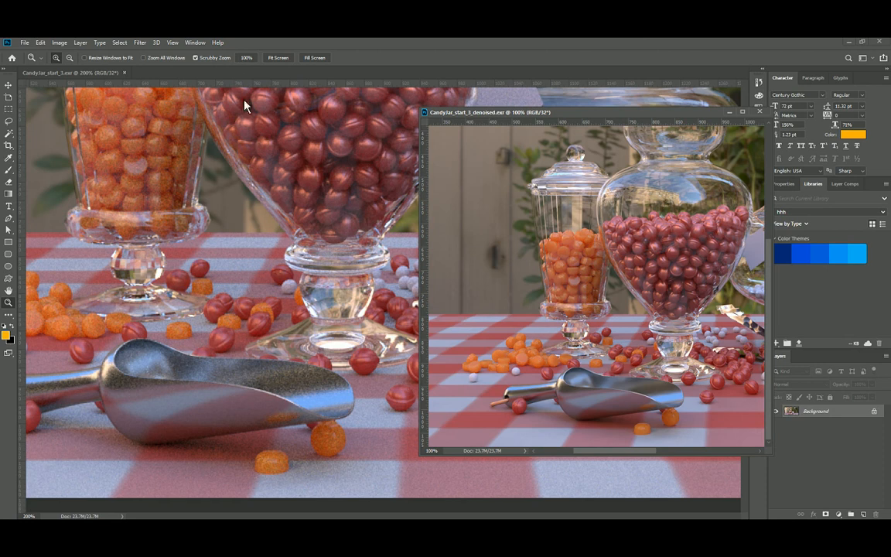
click(246, 57)
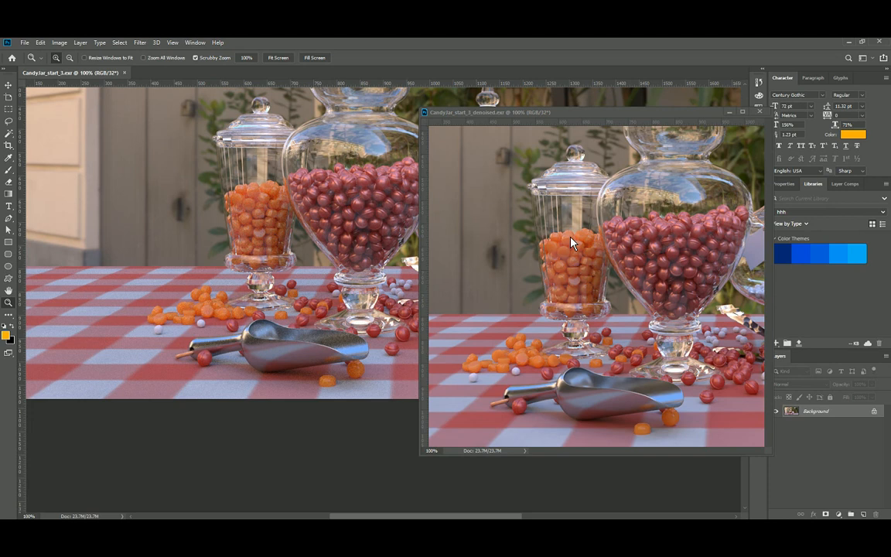
Pan the denoised window across the white and red candy jars, then maximize it.
click(642, 275)
drag(643, 275, 486, 296)
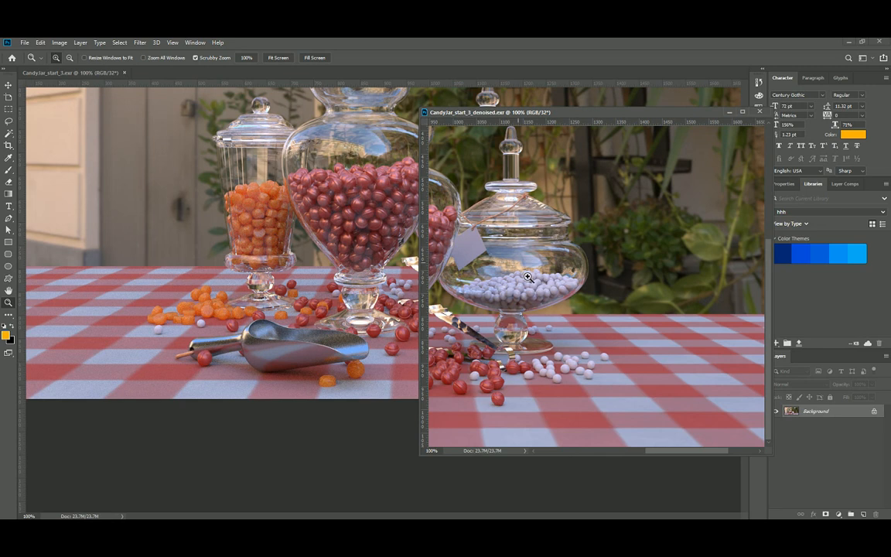
drag(521, 268, 539, 271)
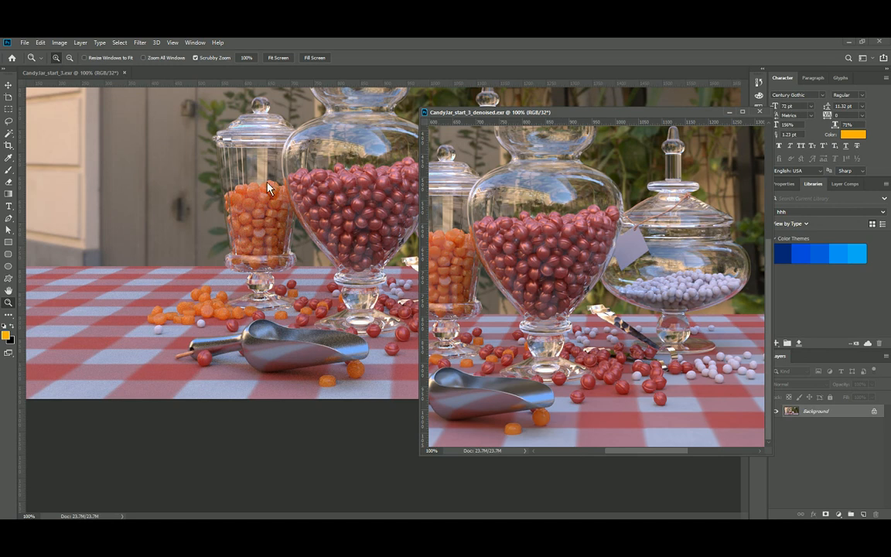
click(249, 171)
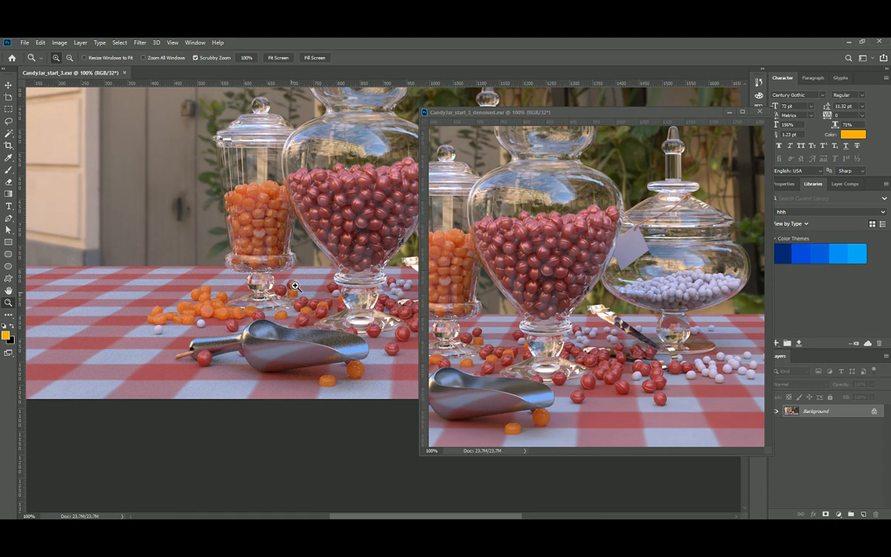
drag(512, 116, 383, 46)
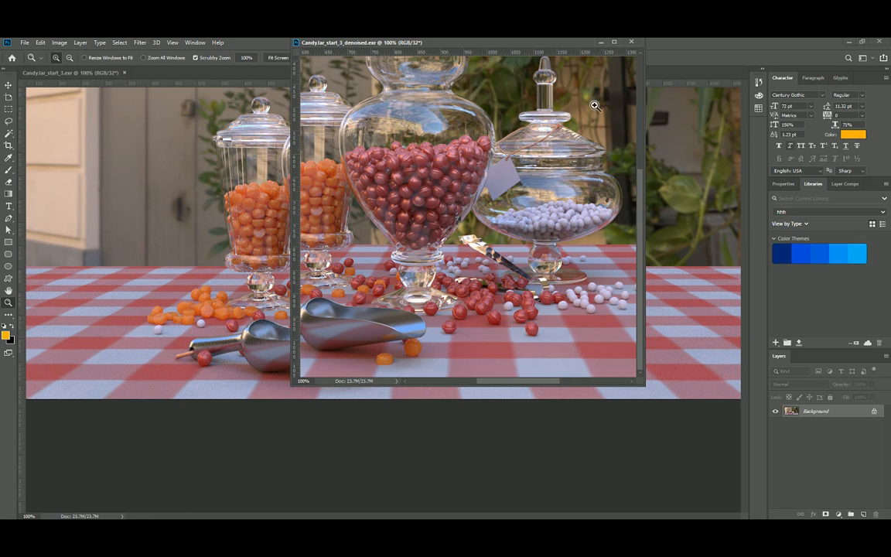
click(614, 43)
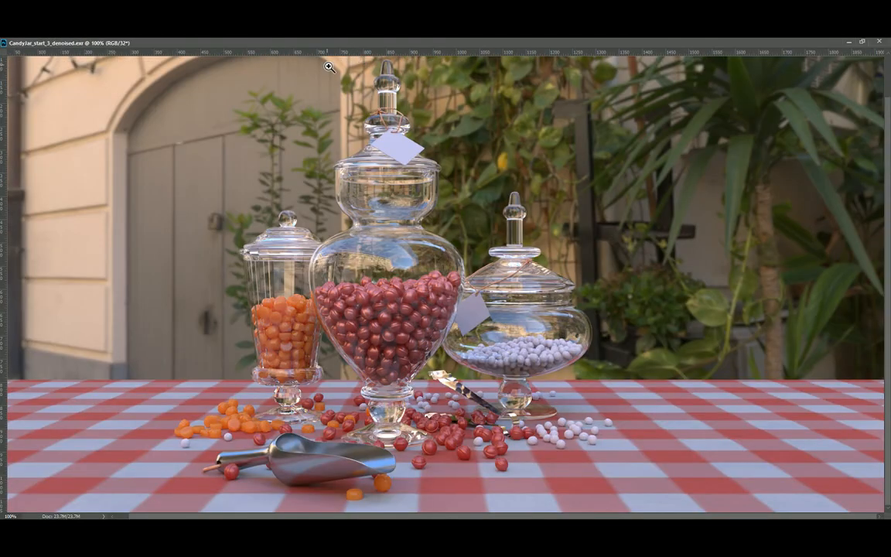
Restore the denoised window and dock the Channels panel beside the other panels.
double_click(311, 43)
drag(311, 43, 233, 122)
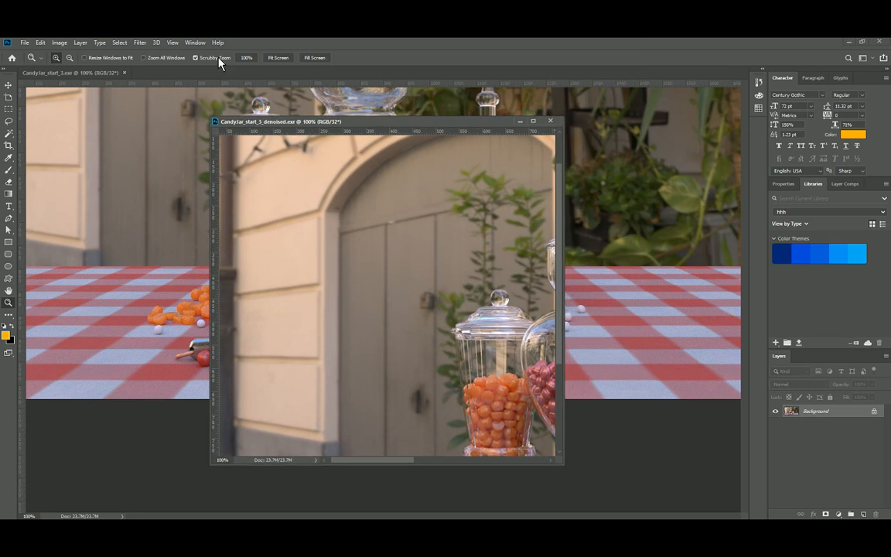
click(195, 43)
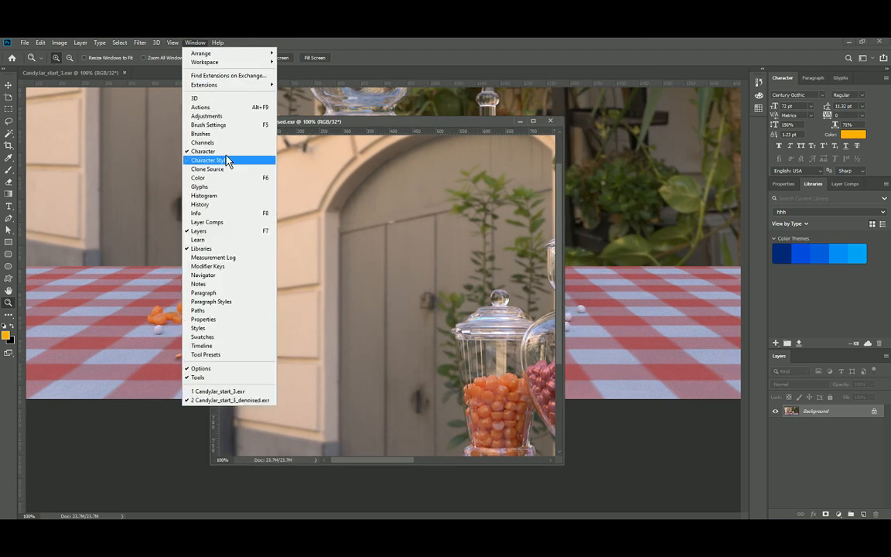
click(189, 139)
drag(775, 486, 744, 363)
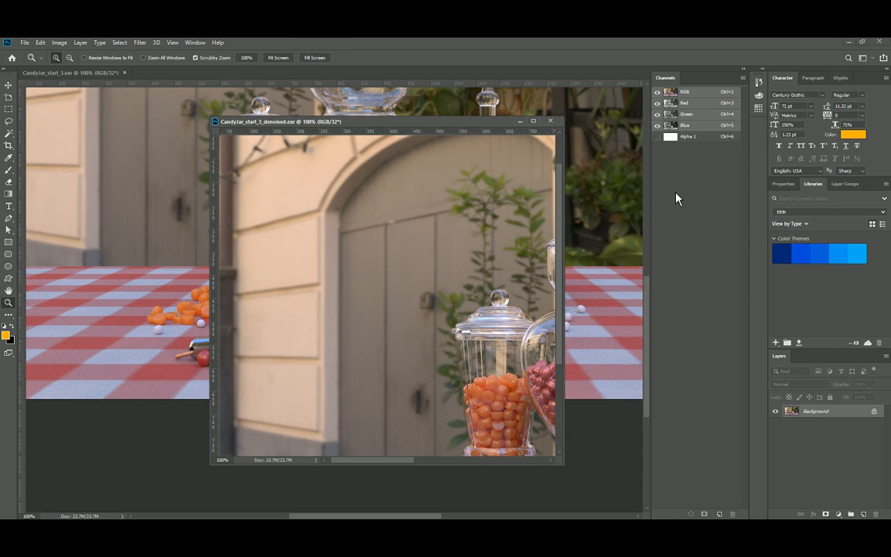
Inspect the Alpha 1 channel, return to RGB, and maximize the window at 66.7%.
click(669, 139)
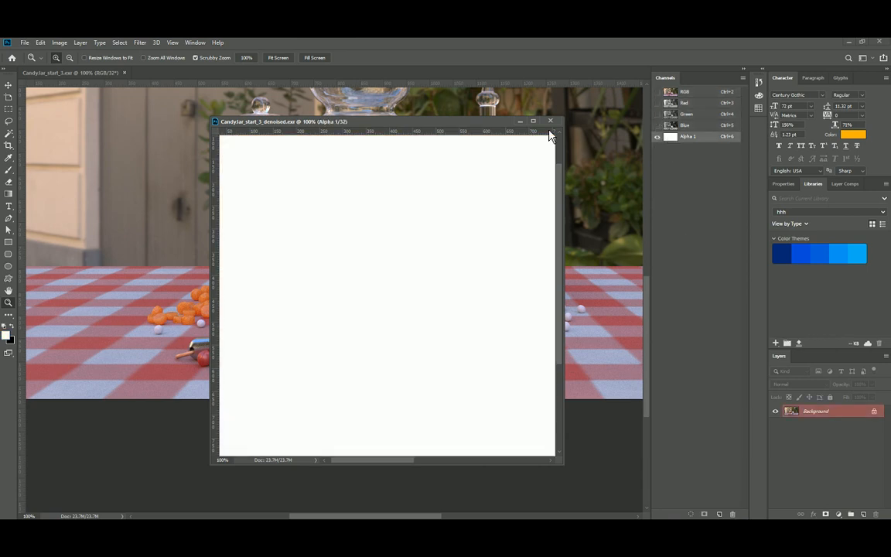
click(674, 94)
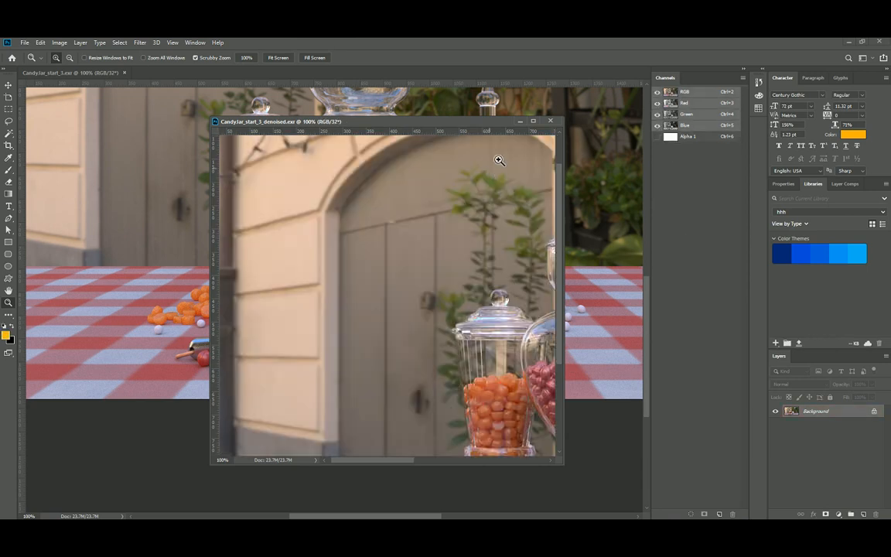
click(533, 121)
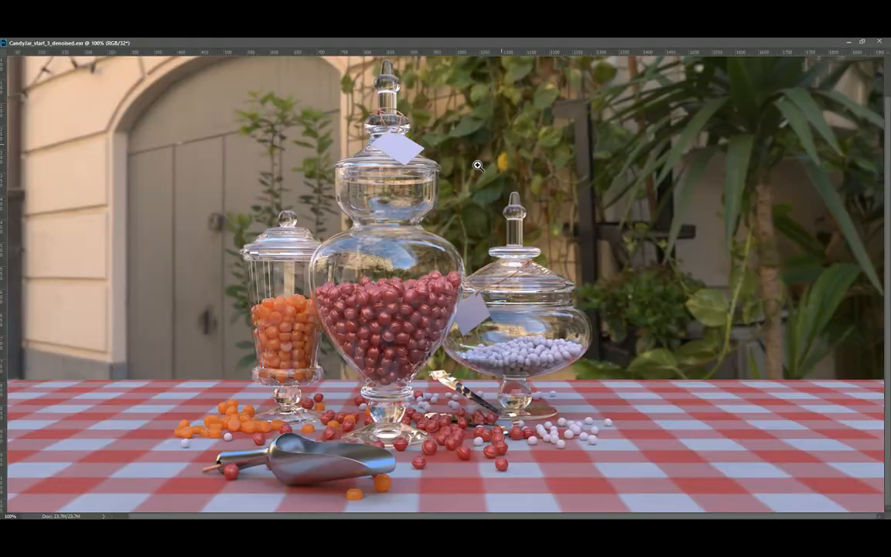
alt+click(420, 228)
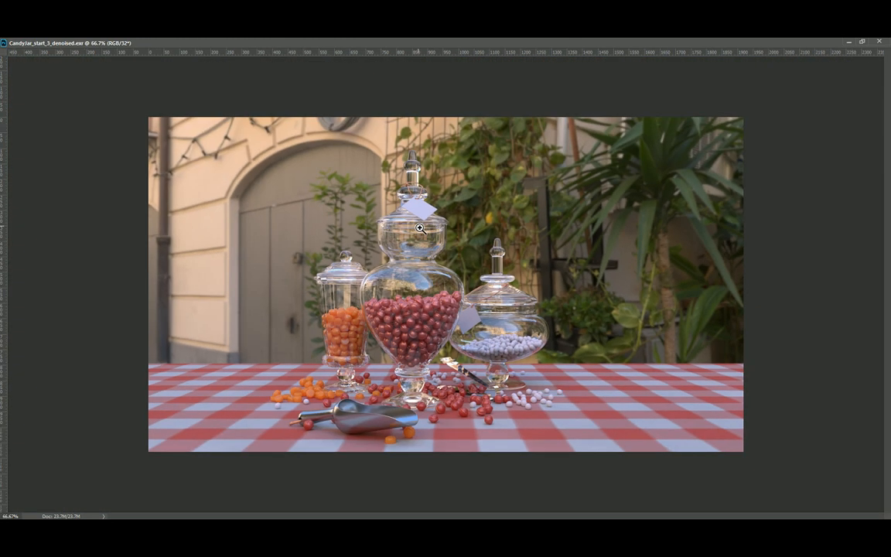